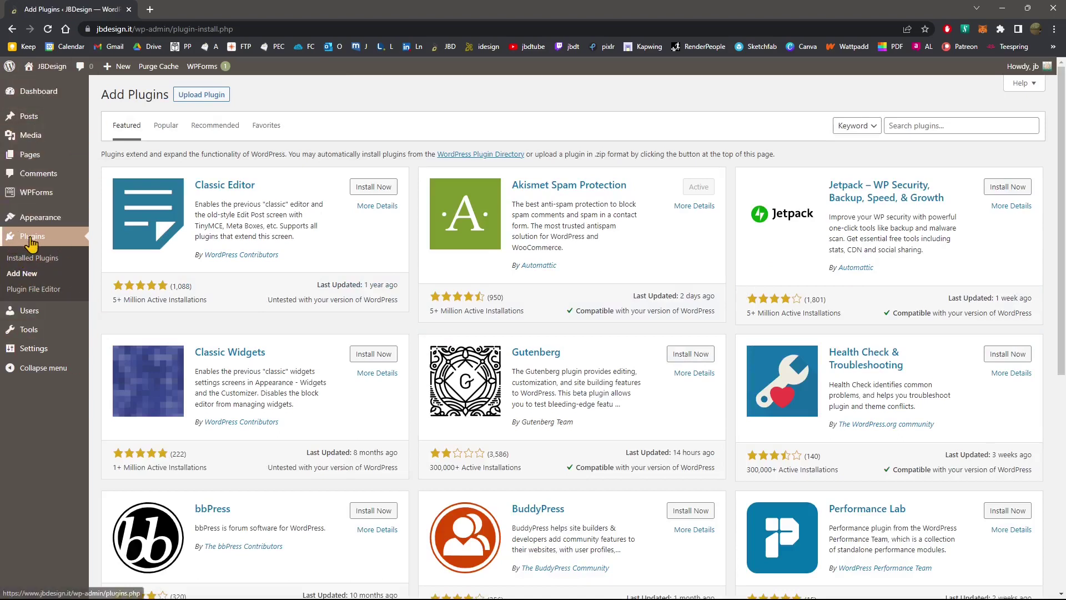
Search the plugin directory for 'contact form' and confirm WPForms is already active.
{"action": "left_click", "coordinate": [918, 126]}
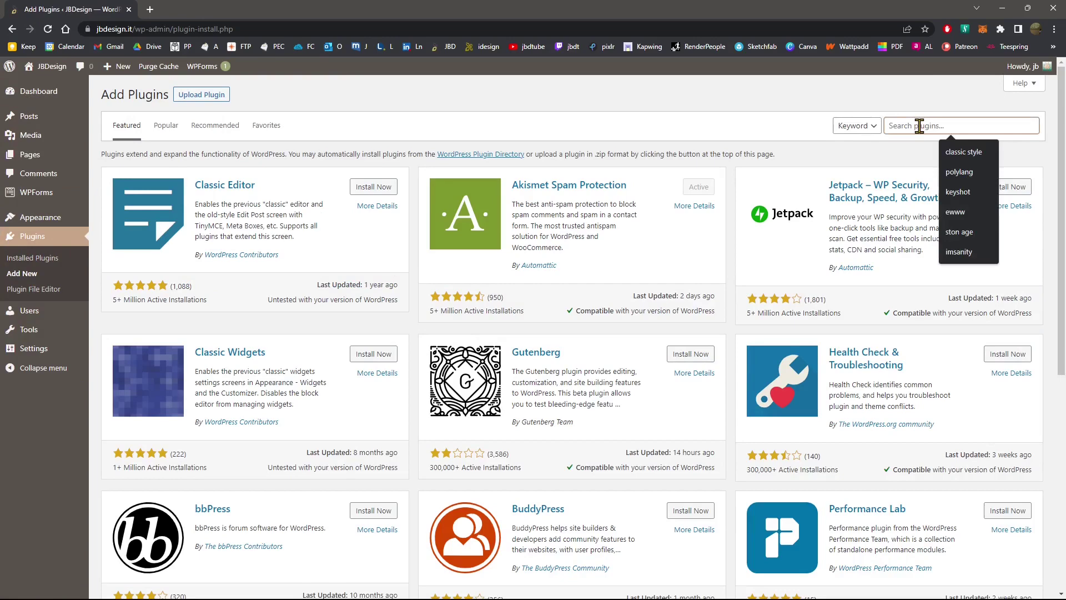
{"action": "type", "text": "contact f"}
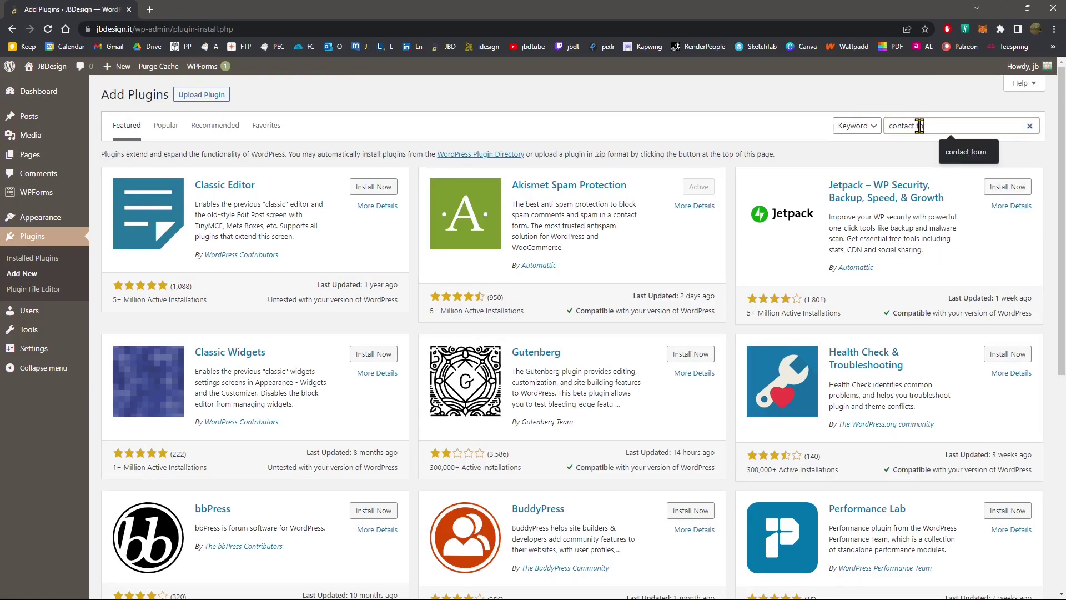
{"action": "type", "text": "orm"}
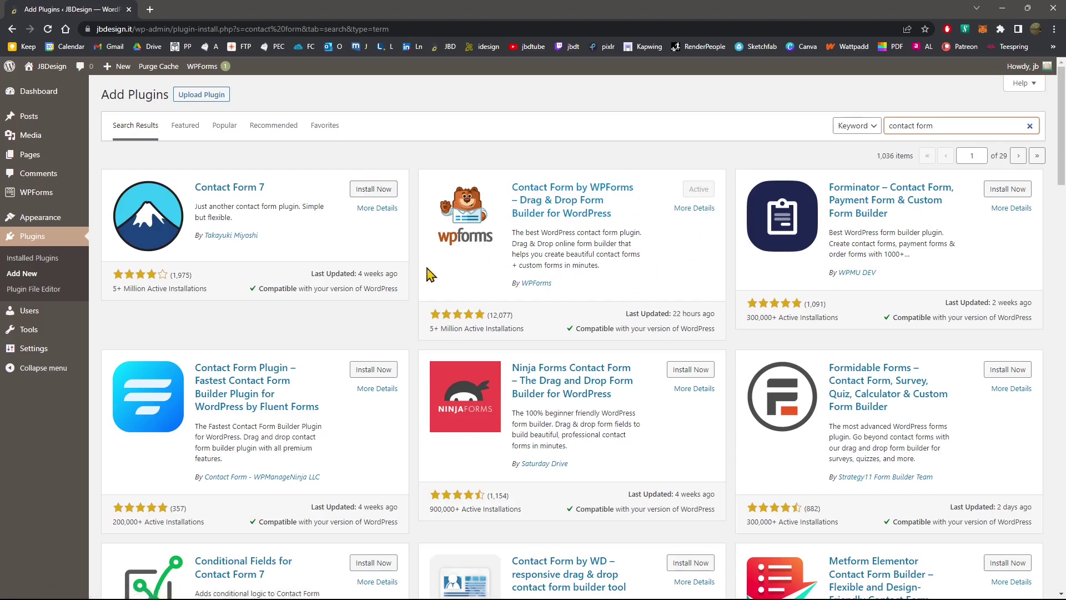
{"action": "mouse_move", "coordinate": [25, 203]}
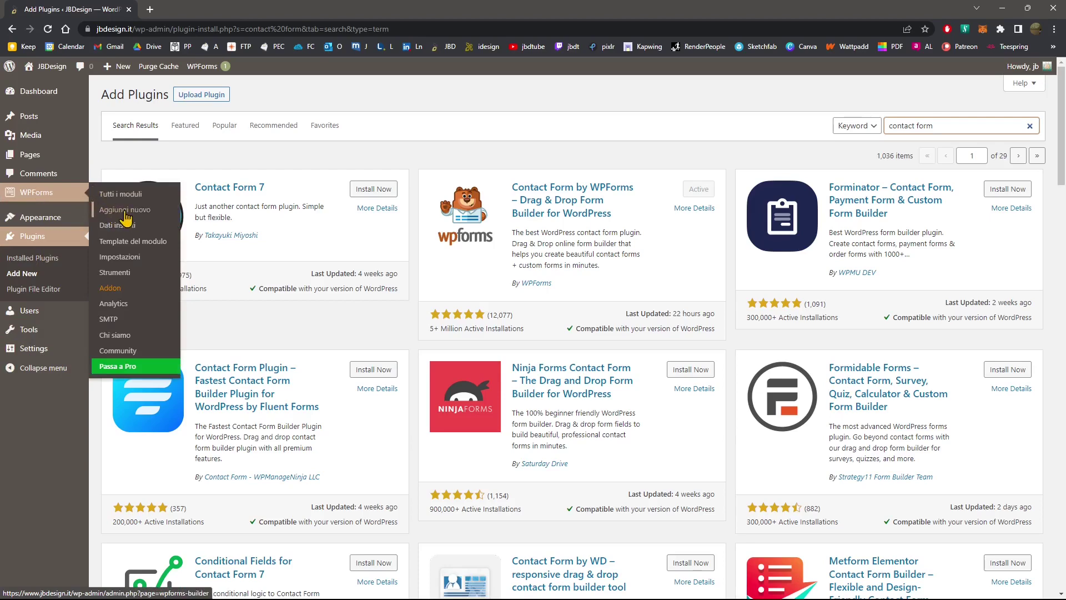
Create a new WPForms form named 'Contact Form' from the Automobile Information Form template.
{"action": "left_click", "coordinate": [125, 214]}
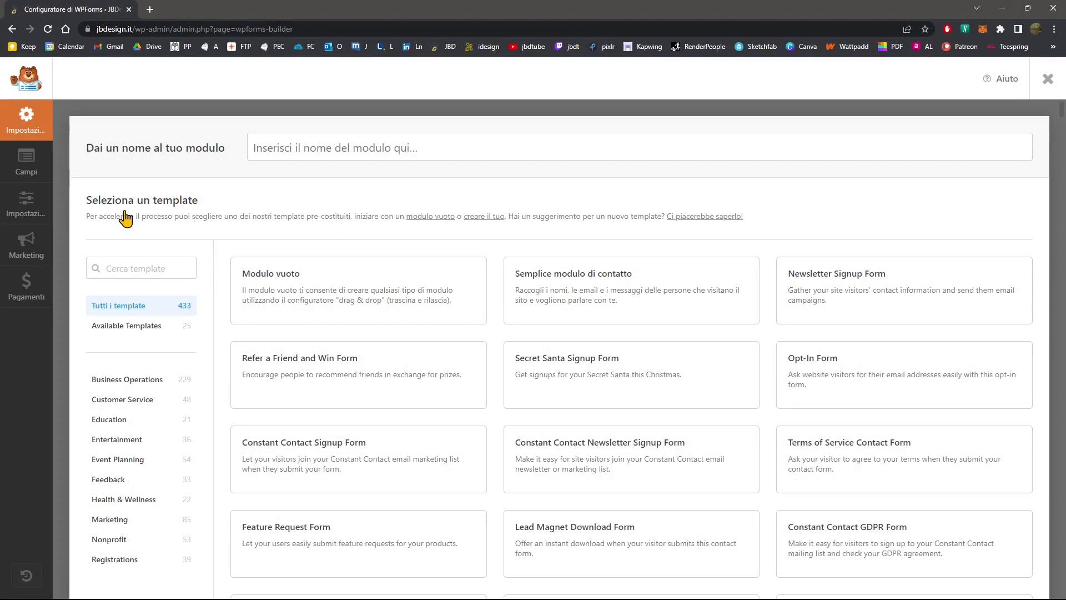
{"action": "scroll", "coordinate": [235, 333], "scroll_direction": "down", "scroll_amount": 3}
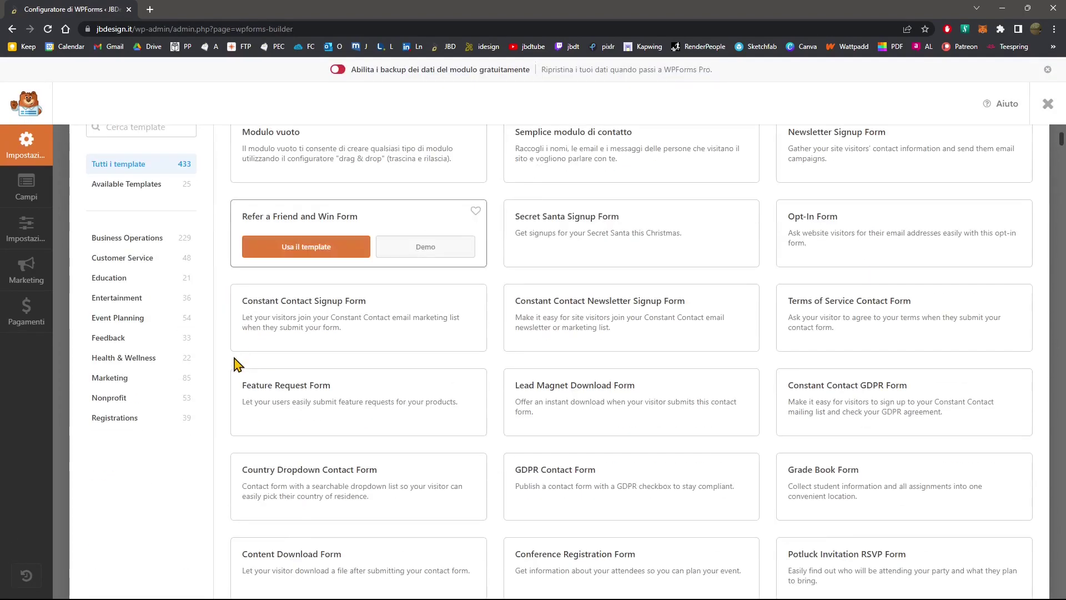
{"action": "scroll", "coordinate": [292, 316], "scroll_direction": "up", "scroll_amount": 3}
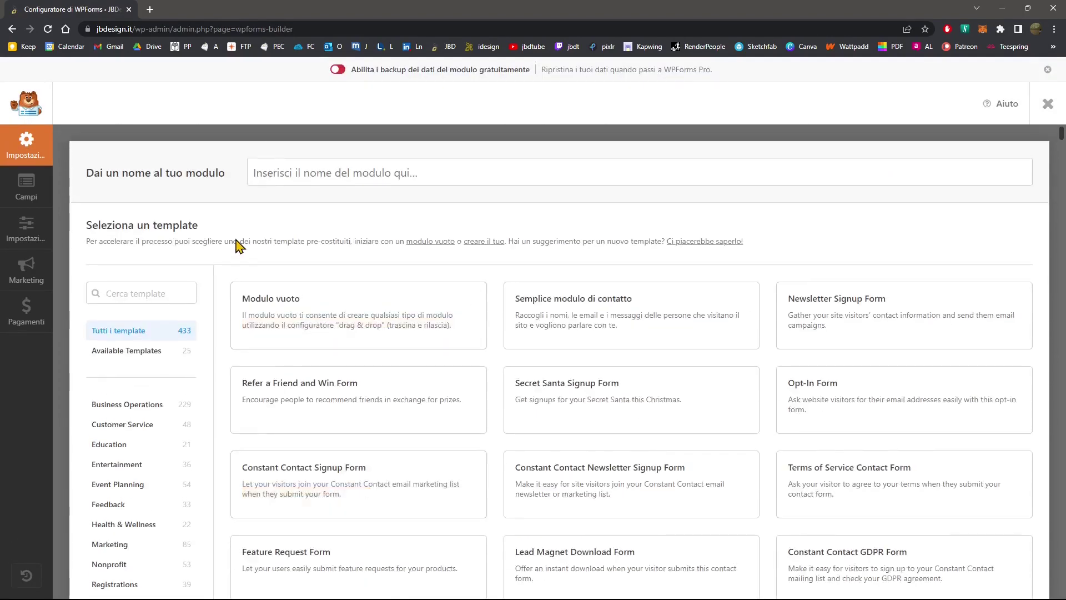
{"action": "left_click", "coordinate": [300, 172]}
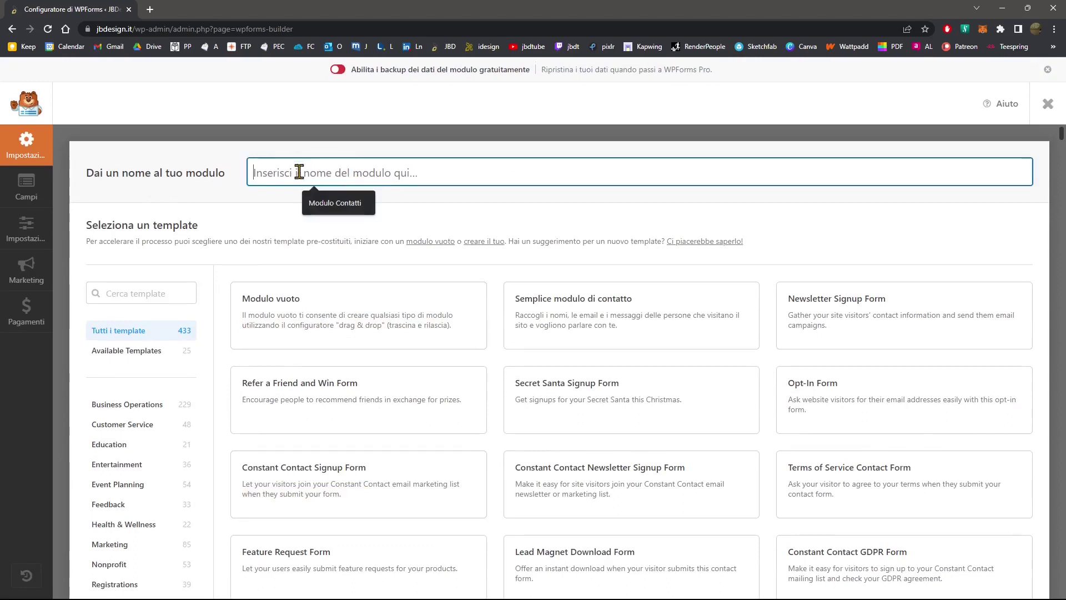
{"action": "type", "text": "Contact Form"}
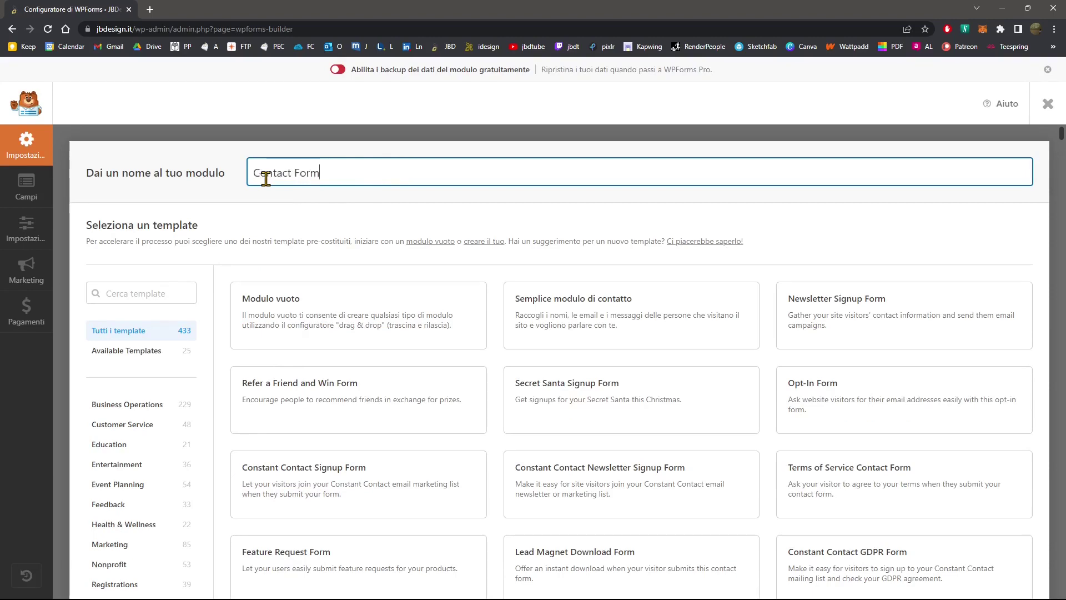
{"action": "scroll", "coordinate": [311, 277], "scroll_direction": "down", "scroll_amount": 2}
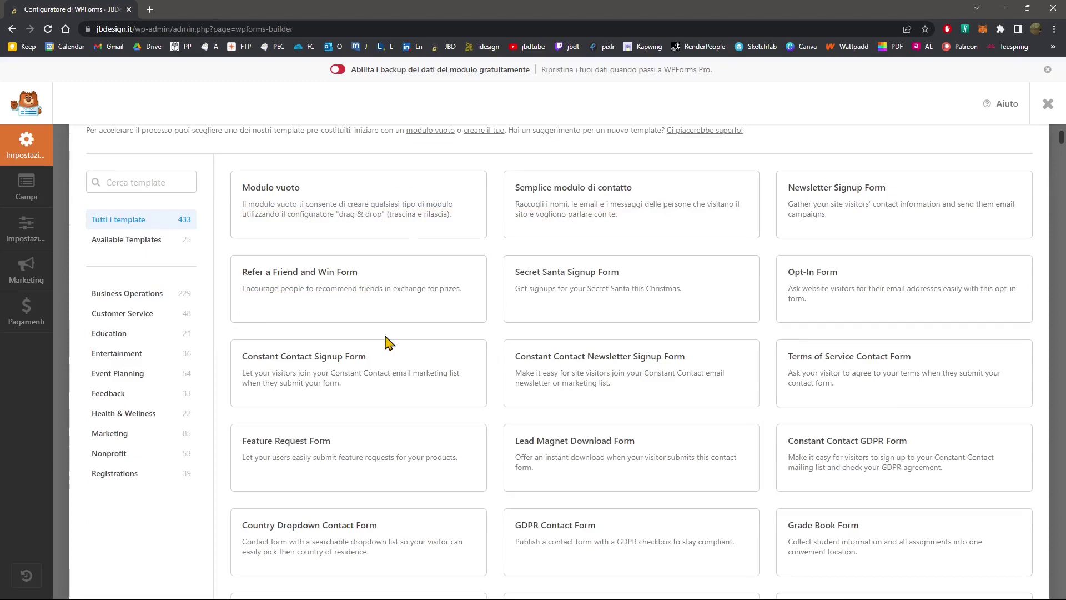
{"action": "scroll", "coordinate": [387, 342], "scroll_direction": "down", "scroll_amount": 1}
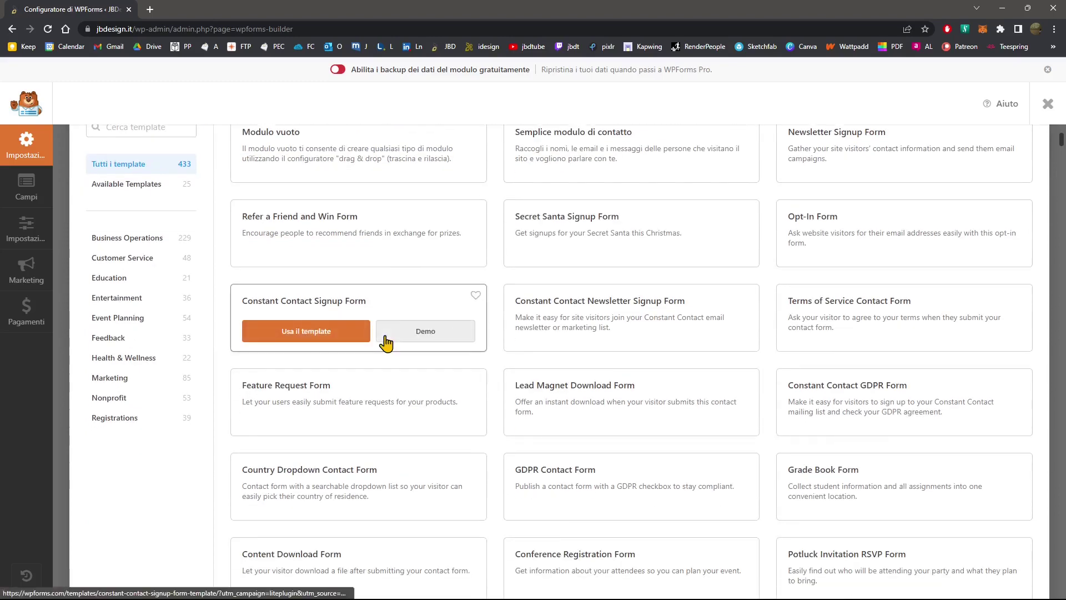
{"action": "scroll", "coordinate": [387, 341], "scroll_direction": "down", "scroll_amount": 3}
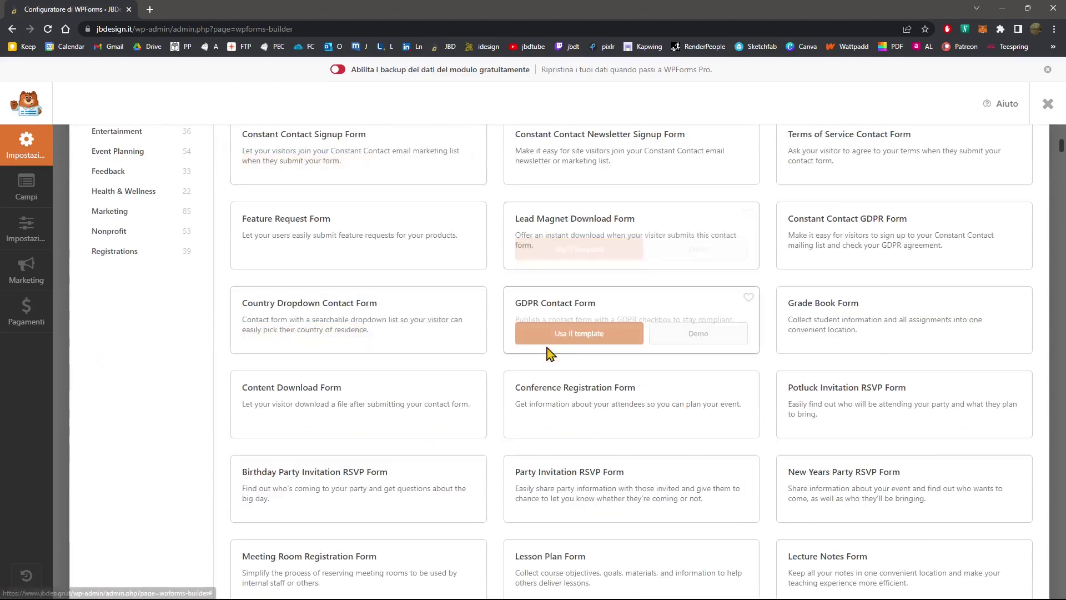
{"action": "scroll", "coordinate": [549, 353], "scroll_direction": "down", "scroll_amount": 4}
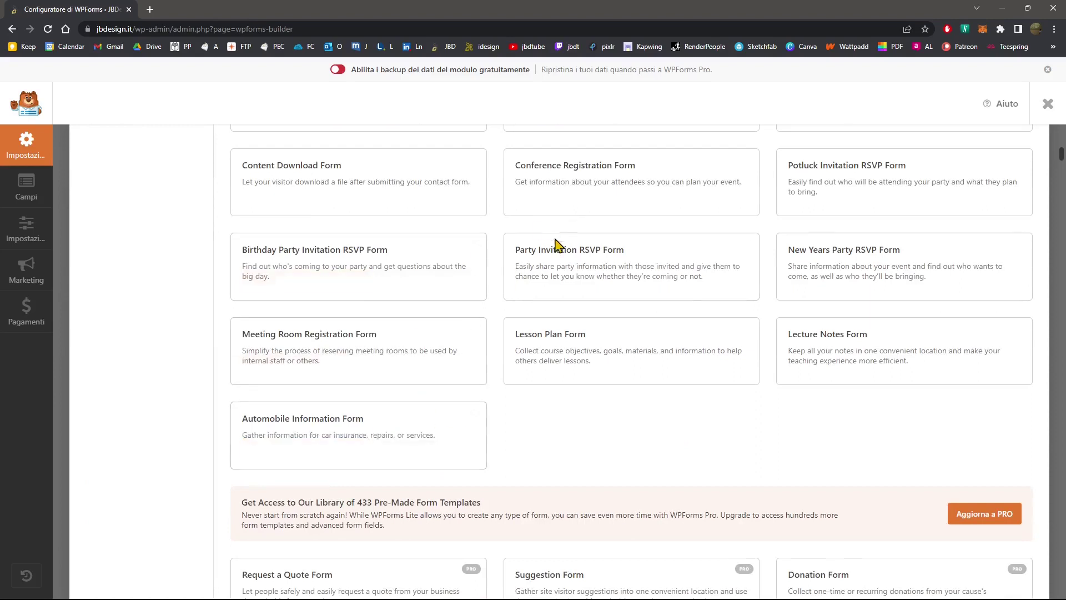
{"action": "mouse_move", "coordinate": [459, 439]}
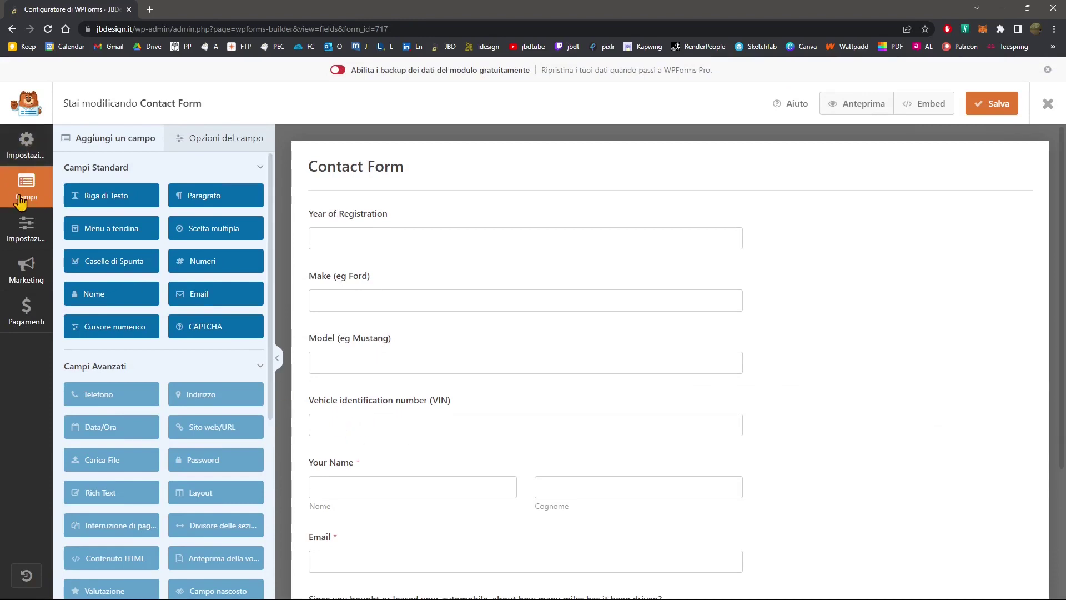
Browse the available templates on the Contact Form's setup screen.
{"action": "mouse_move", "coordinate": [838, 217]}
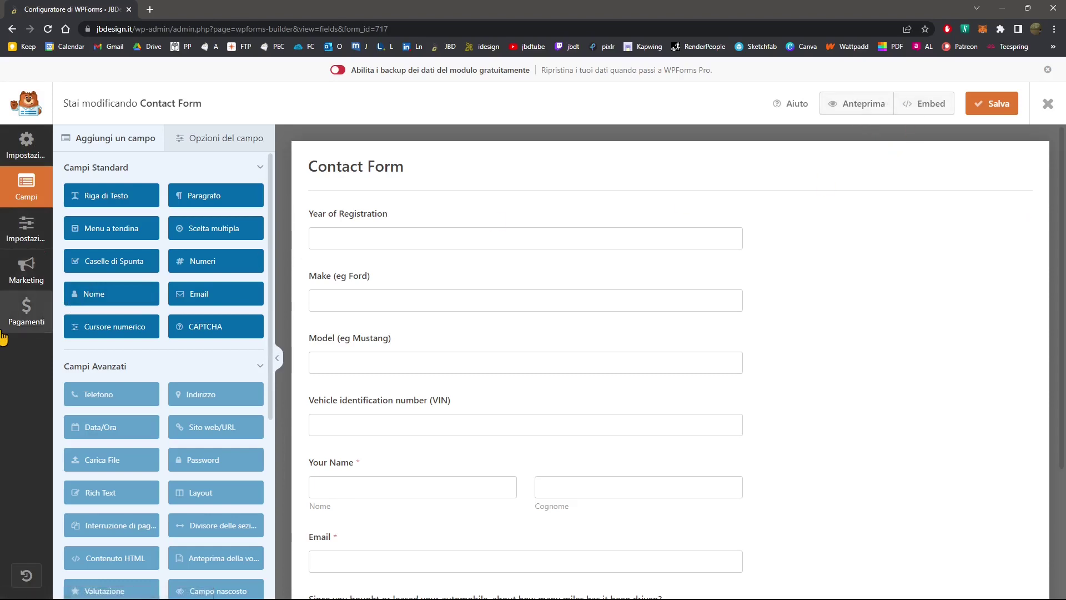
{"action": "left_click", "coordinate": [41, 158]}
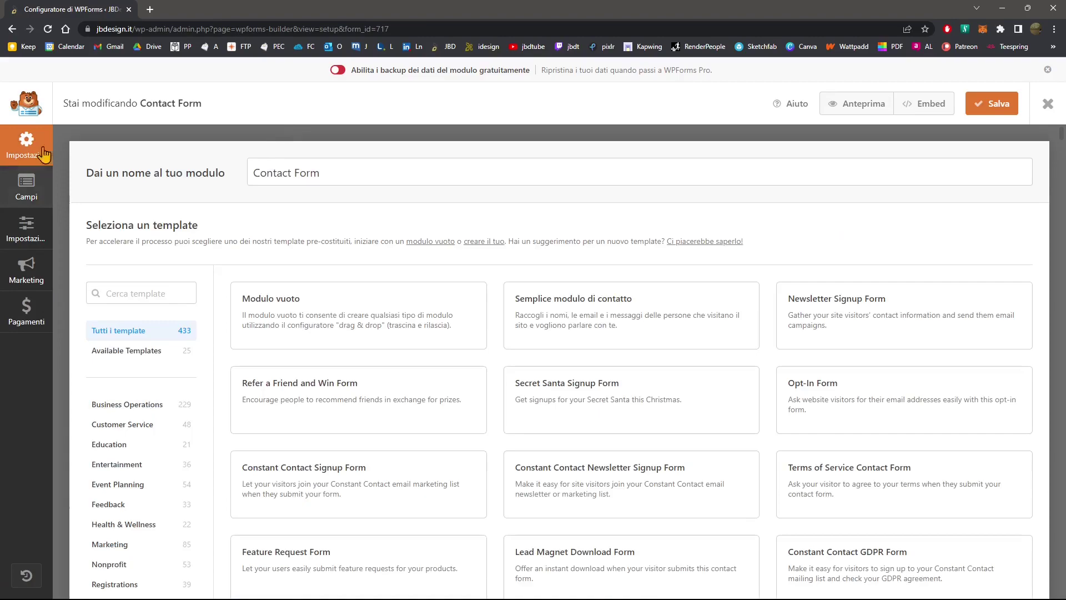
{"action": "mouse_move", "coordinate": [438, 336]}
{"action": "scroll", "coordinate": [439, 336], "scroll_direction": "down", "scroll_amount": 1}
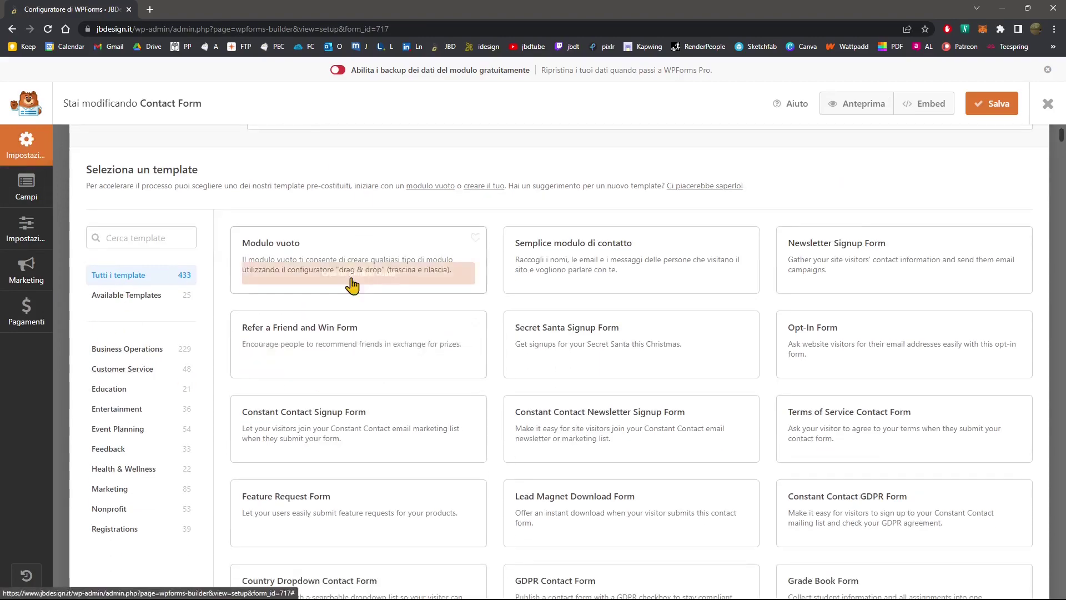
{"action": "scroll", "coordinate": [444, 391], "scroll_direction": "down", "scroll_amount": 3}
{"action": "scroll", "coordinate": [444, 392], "scroll_direction": "down", "scroll_amount": 20}
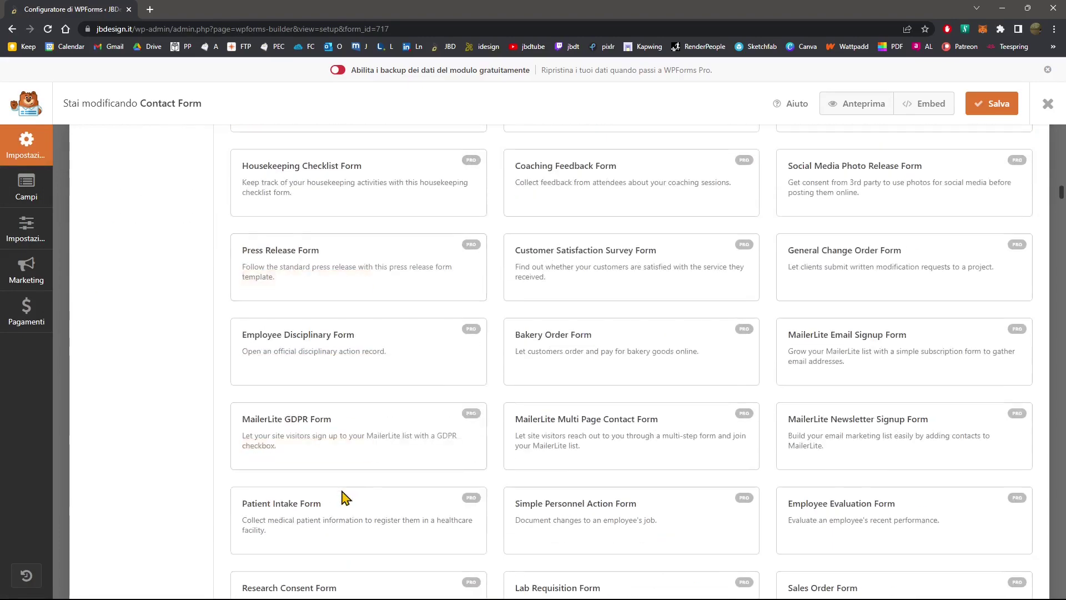
Review the form's General, Notifications and Confirmations settings, then return to the template screen.
{"action": "left_click", "coordinate": [26, 230]}
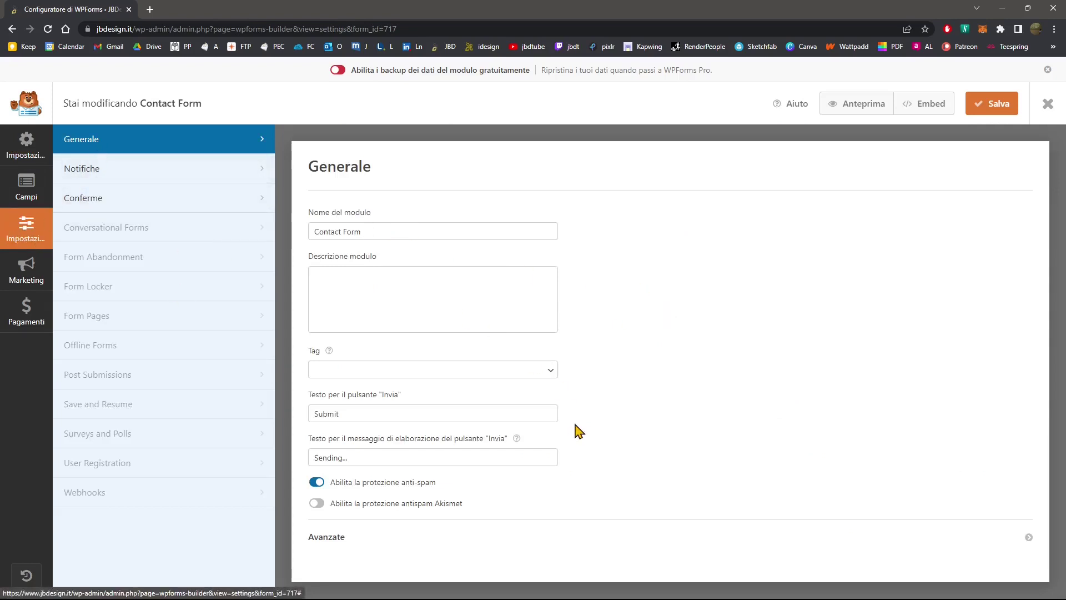
{"action": "left_click", "coordinate": [86, 174]}
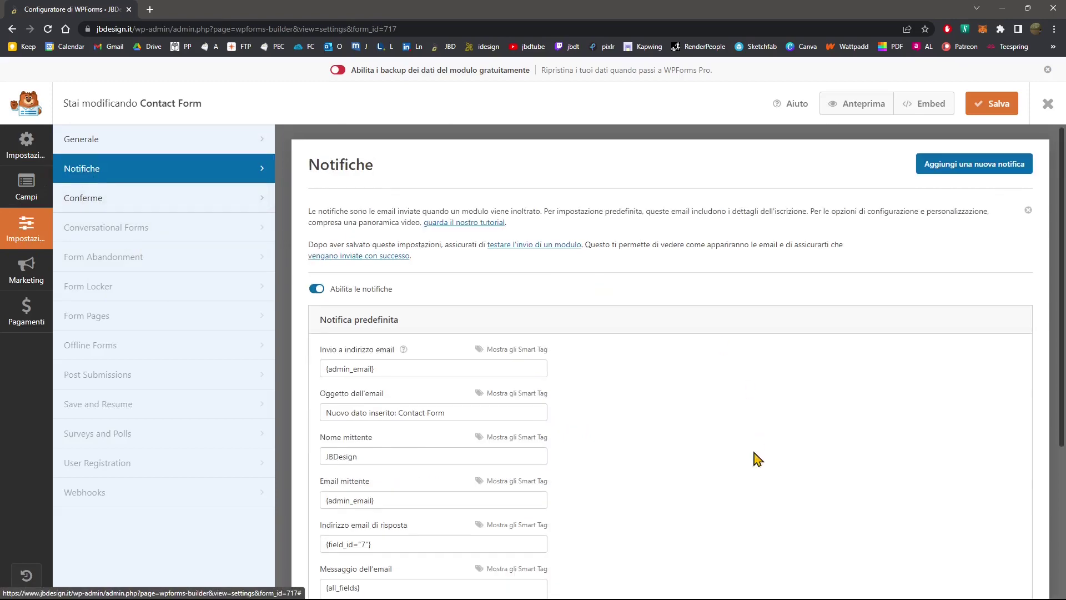
{"action": "scroll", "coordinate": [756, 458], "scroll_direction": "down", "scroll_amount": 4}
{"action": "left_click", "coordinate": [83, 206]}
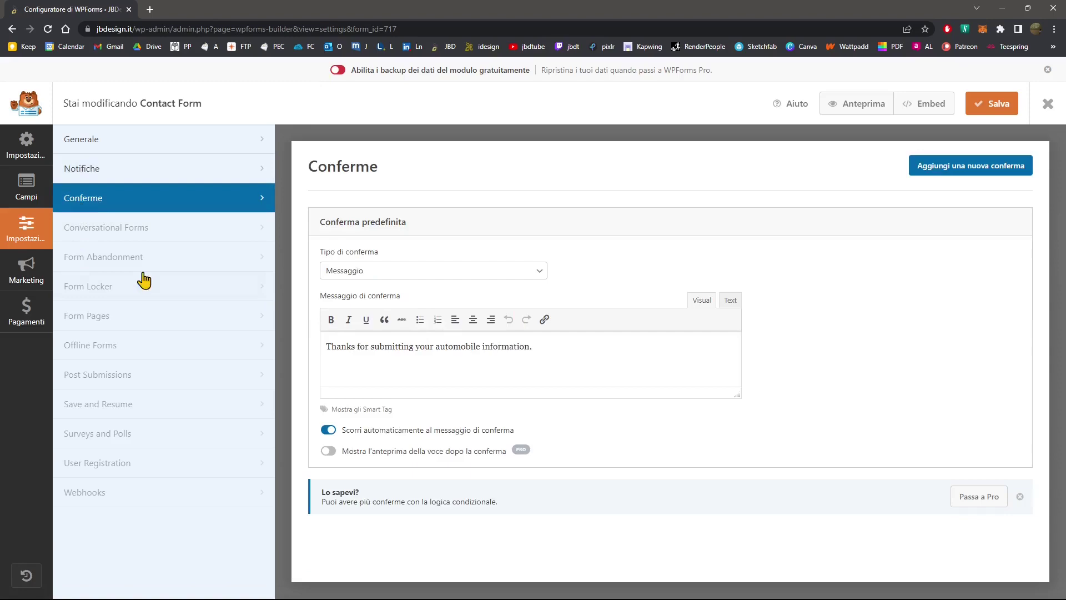
{"action": "left_click", "coordinate": [20, 161]}
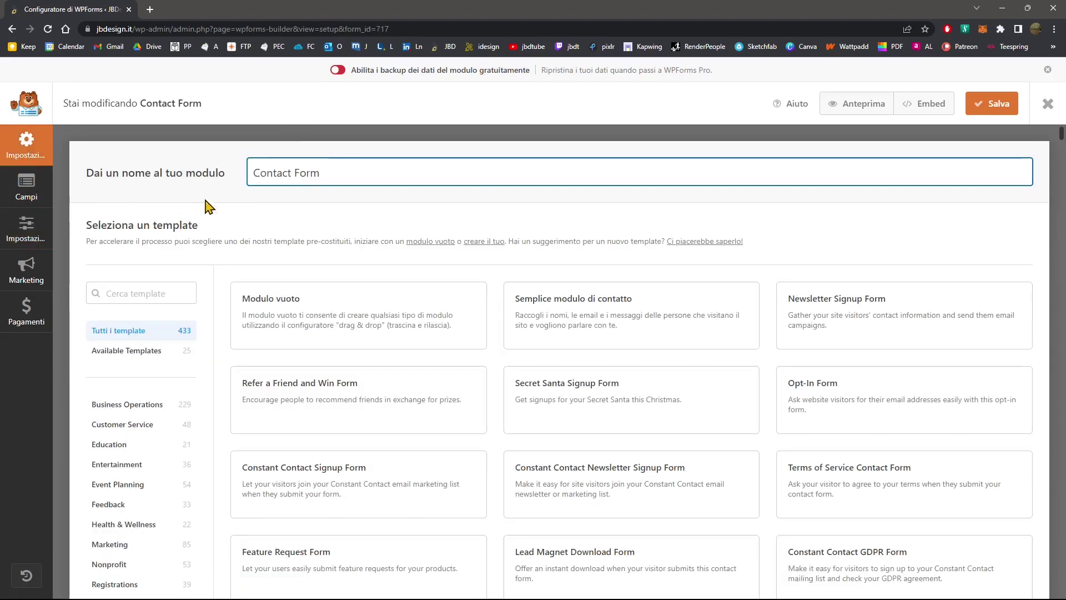
Shorten the Year of Registration field label to 'Year'.
{"action": "left_click", "coordinate": [34, 206]}
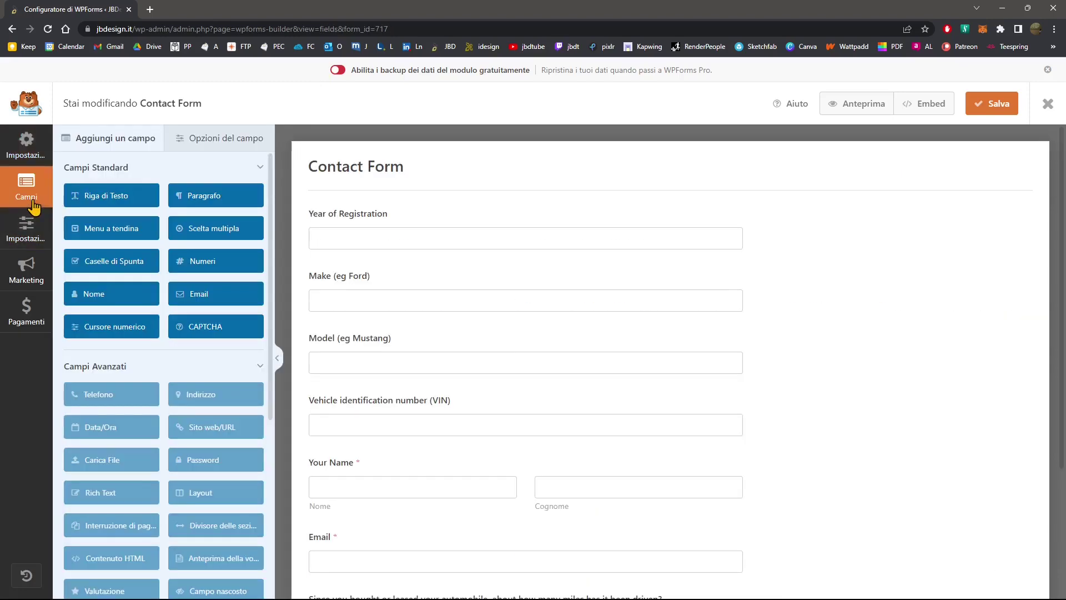
{"action": "scroll", "coordinate": [508, 378], "scroll_direction": "down", "scroll_amount": 3}
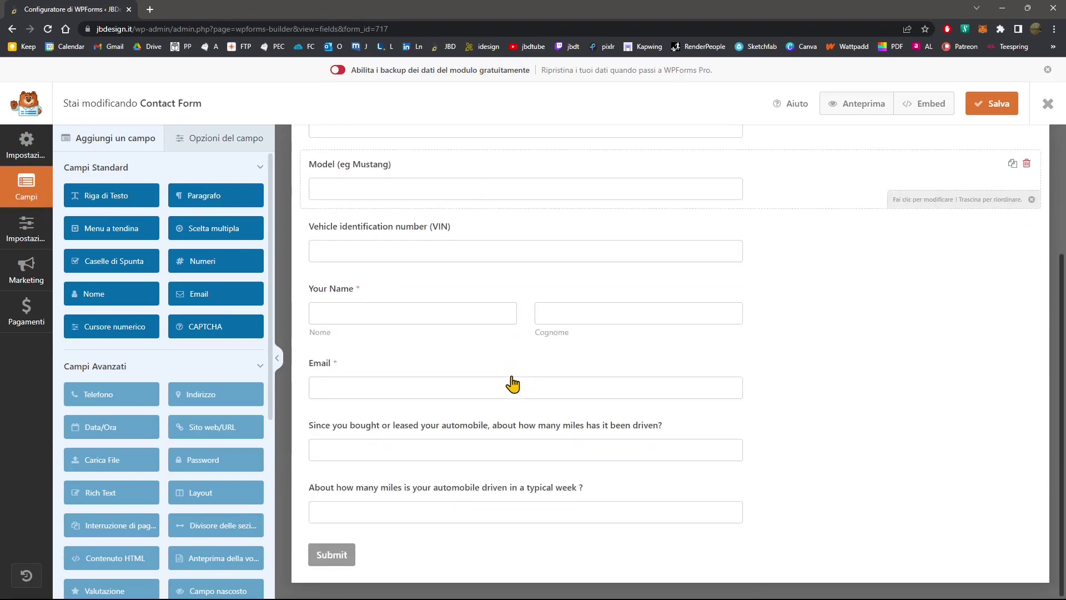
{"action": "scroll", "coordinate": [324, 373], "scroll_direction": "up", "scroll_amount": 3}
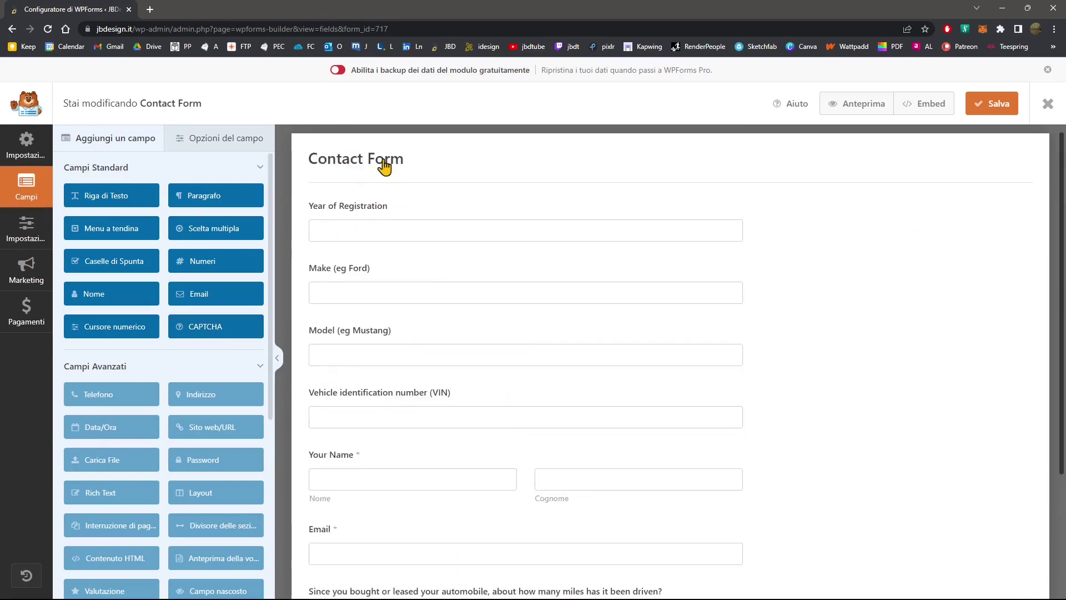
{"action": "left_click", "coordinate": [418, 212]}
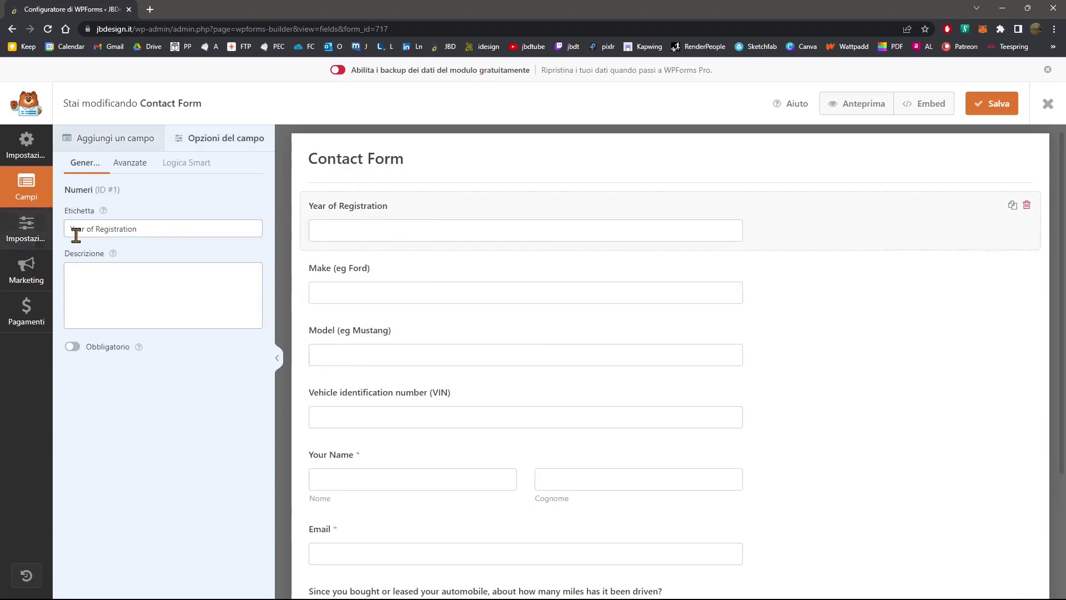
{"action": "left_click_drag", "start_coordinate": [82, 233], "coordinate": [209, 254]}
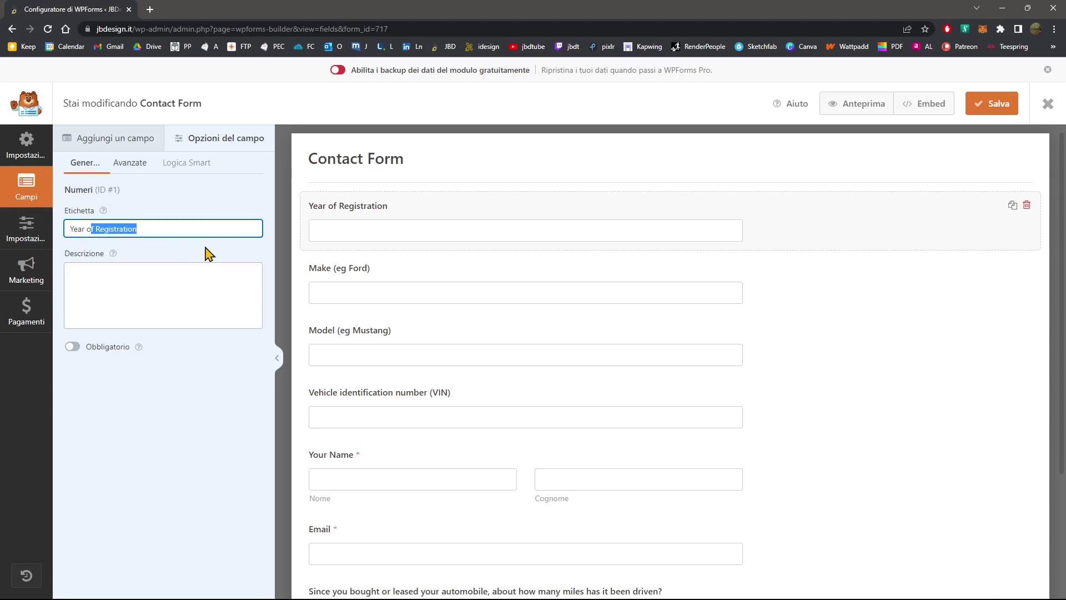
{"action": "key", "text": "BackSpace"}
{"action": "key", "text": "BackSpace"}
{"action": "key", "text": "BackSpace"}
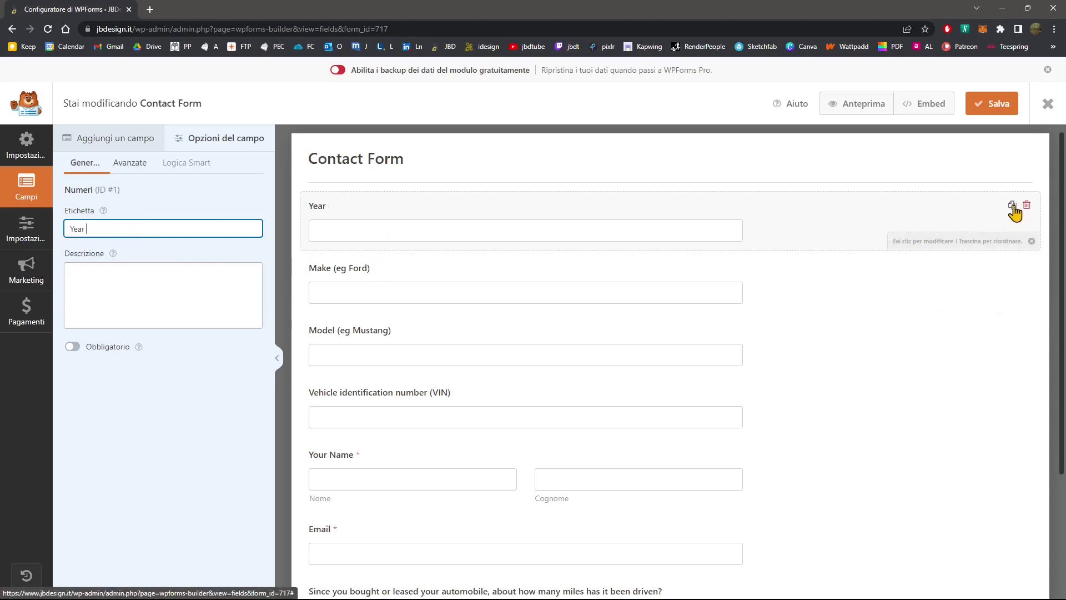
Delete the question about miles driven in a typical week from the form.
{"action": "left_click", "coordinate": [410, 270]}
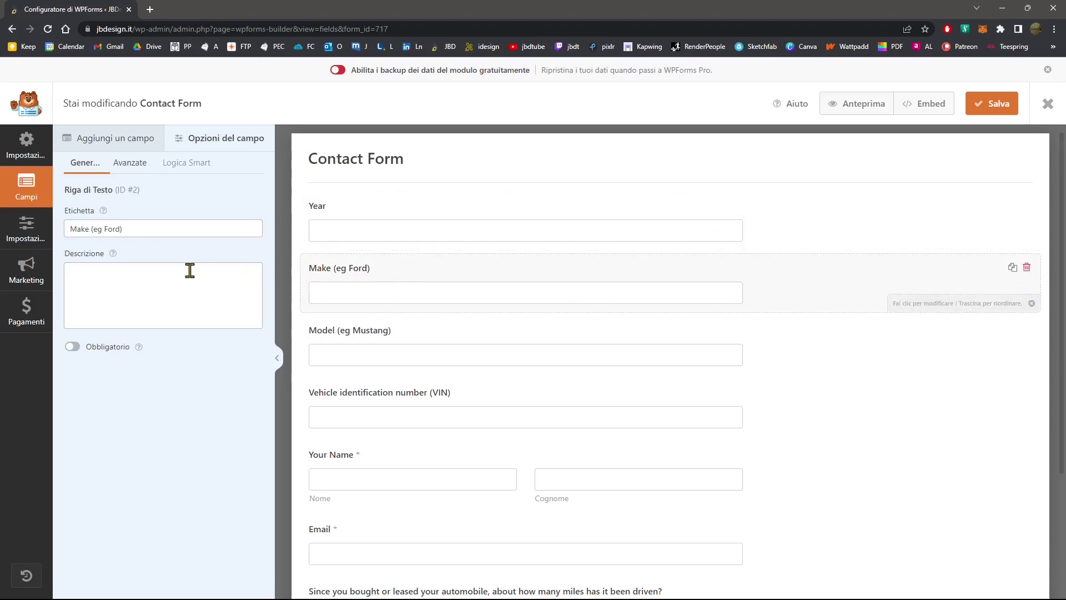
{"action": "left_click", "coordinate": [382, 331]}
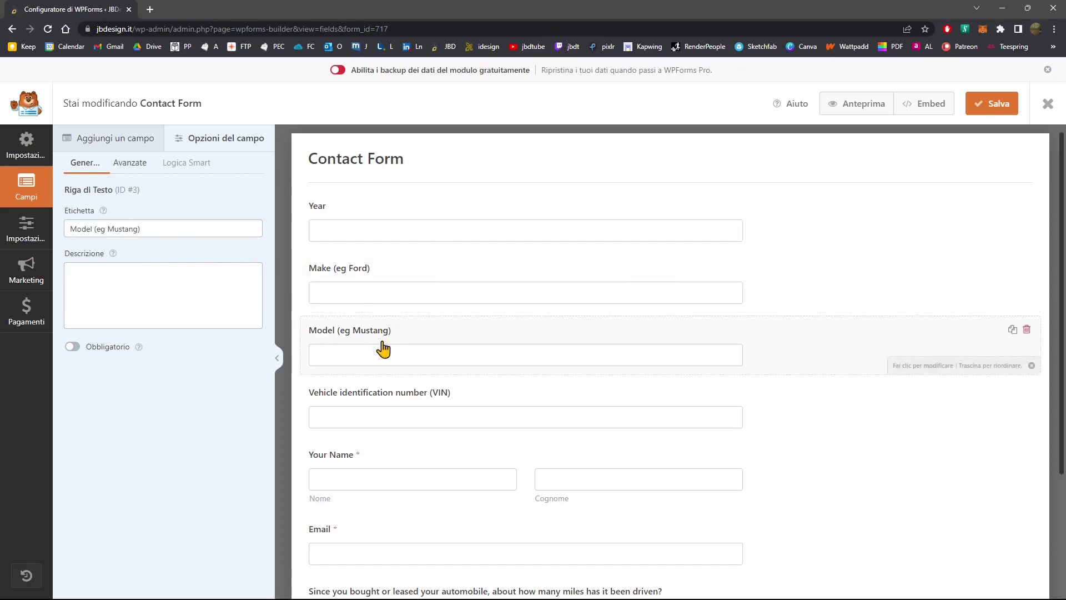
{"action": "scroll", "coordinate": [389, 333], "scroll_direction": "down", "scroll_amount": 1}
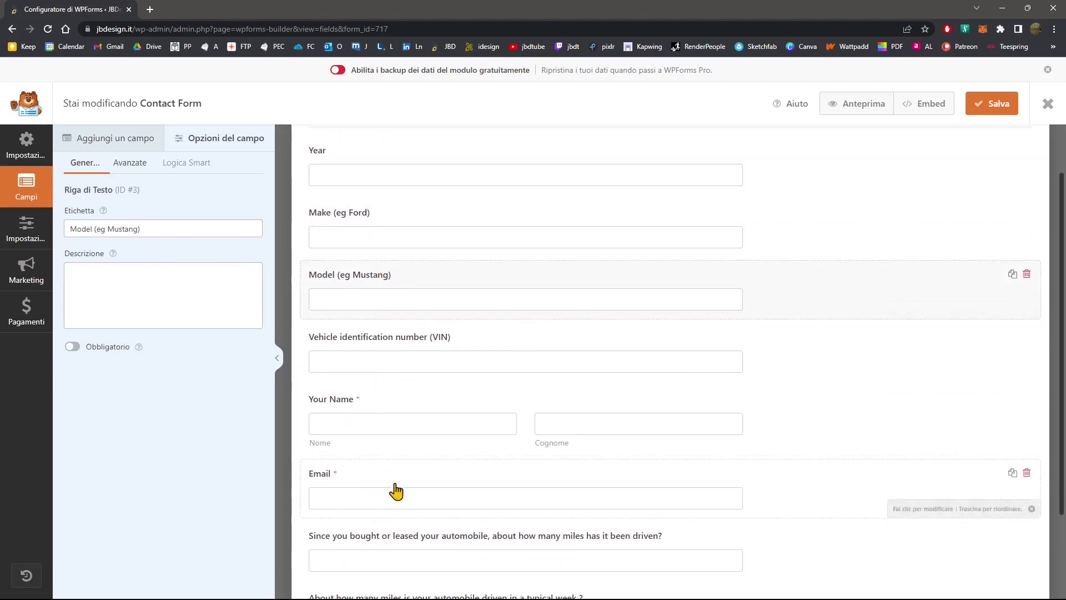
{"action": "scroll", "coordinate": [400, 488], "scroll_direction": "down", "scroll_amount": 2}
{"action": "left_click", "coordinate": [523, 505]}
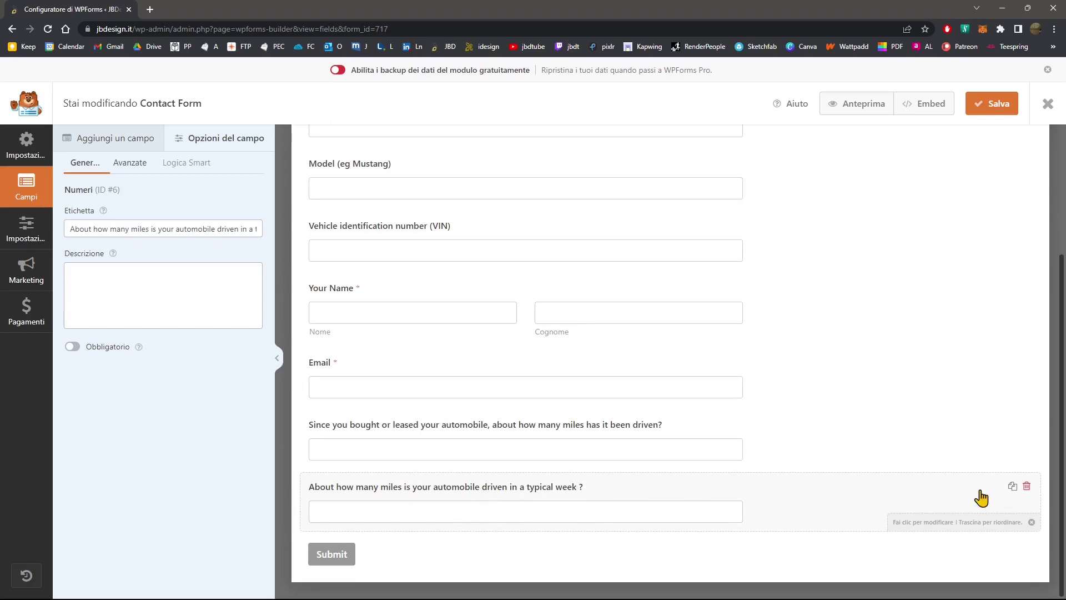
{"action": "left_click", "coordinate": [1027, 485]}
{"action": "key", "text": "Return"}
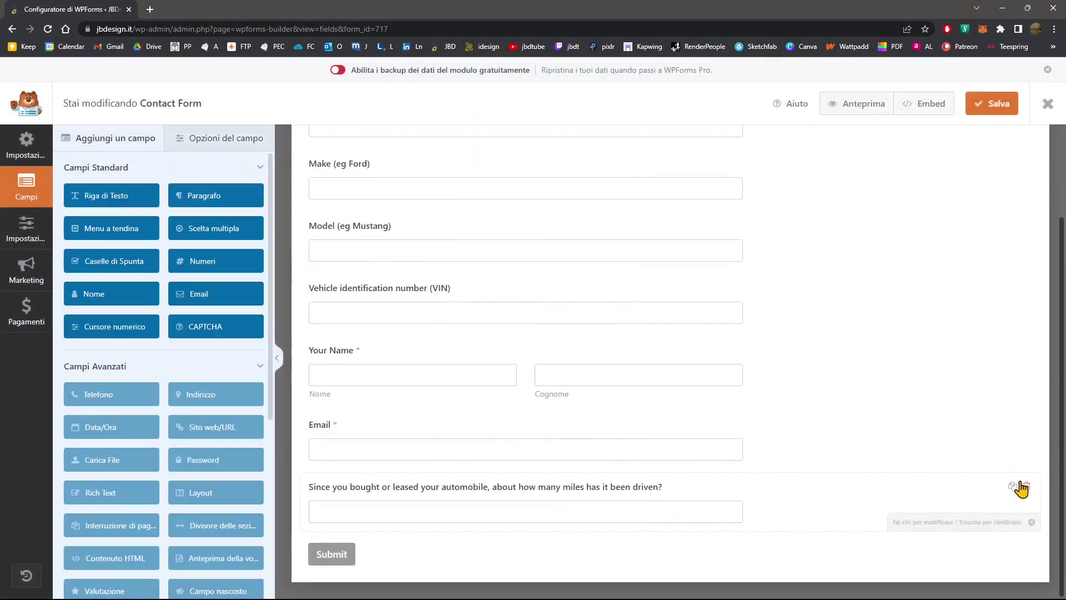
{"action": "scroll", "coordinate": [422, 344], "scroll_direction": "up", "scroll_amount": 2}
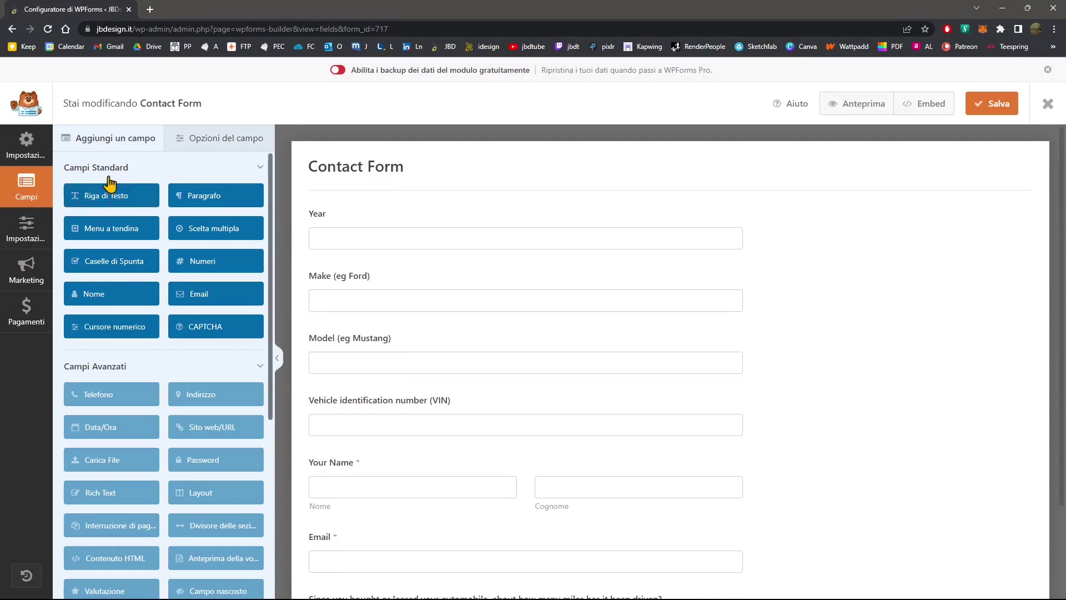
{"action": "left_click", "coordinate": [201, 142]}
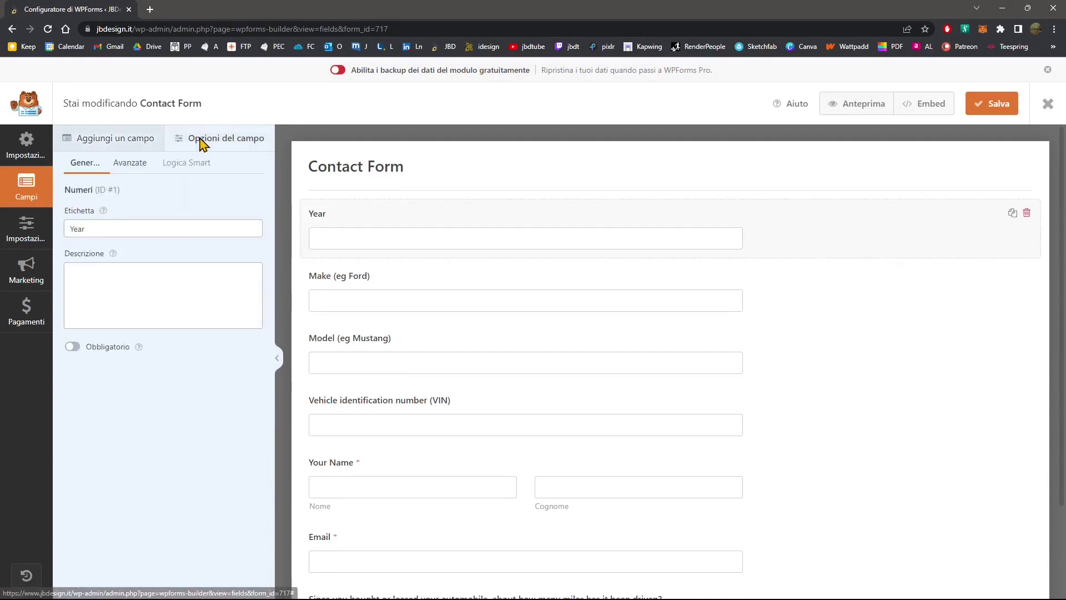
{"action": "left_click", "coordinate": [107, 143]}
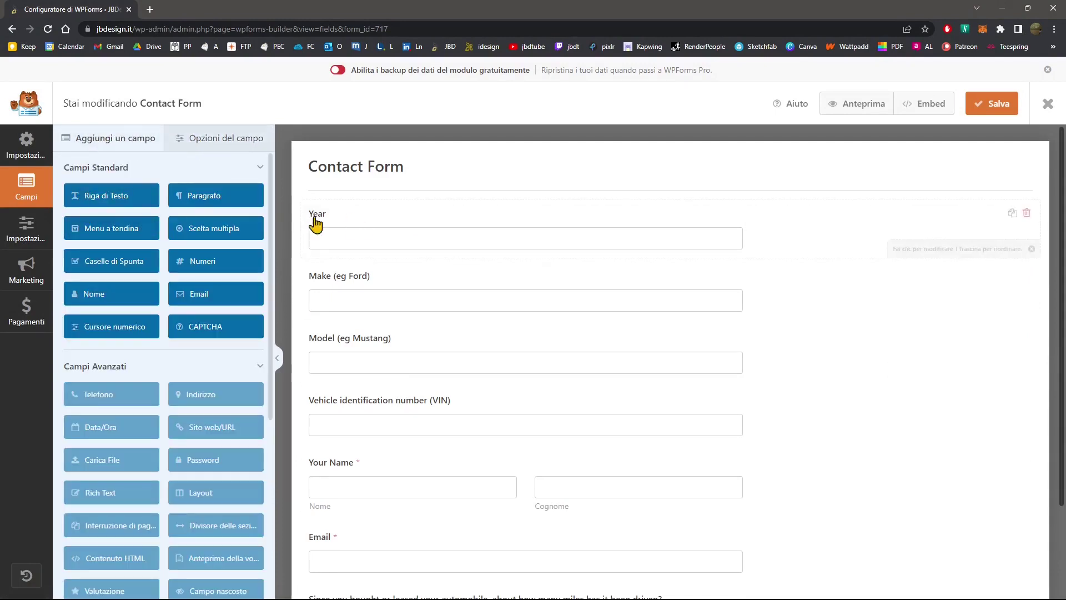
Add a Paragrafo field above Year and make it required.
{"action": "left_click_drag", "start_coordinate": [214, 197], "coordinate": [492, 227]}
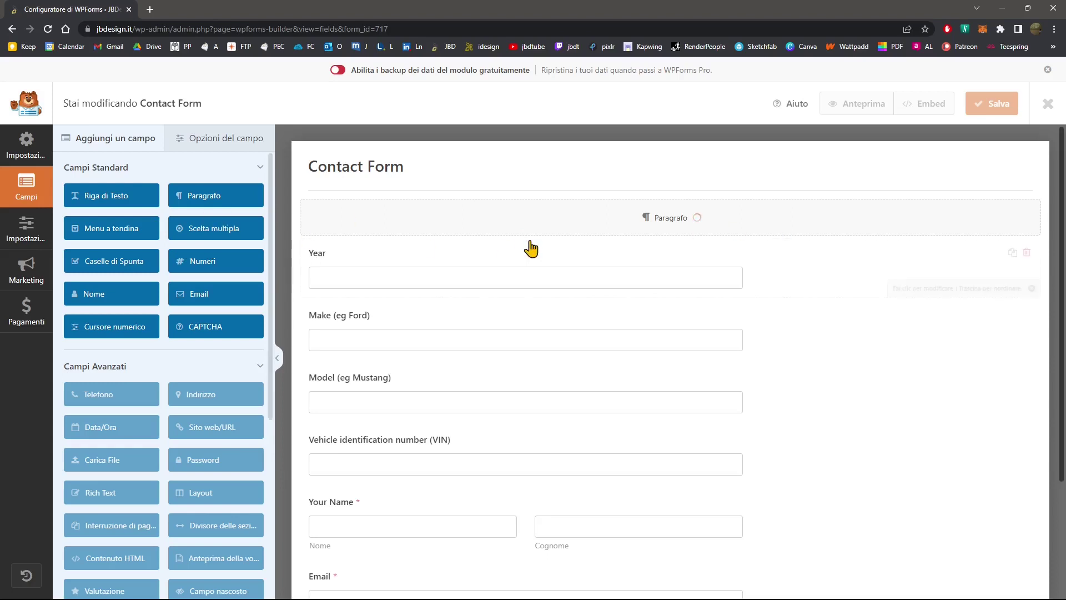
{"action": "scroll", "coordinate": [354, 247], "scroll_direction": "down", "scroll_amount": 1}
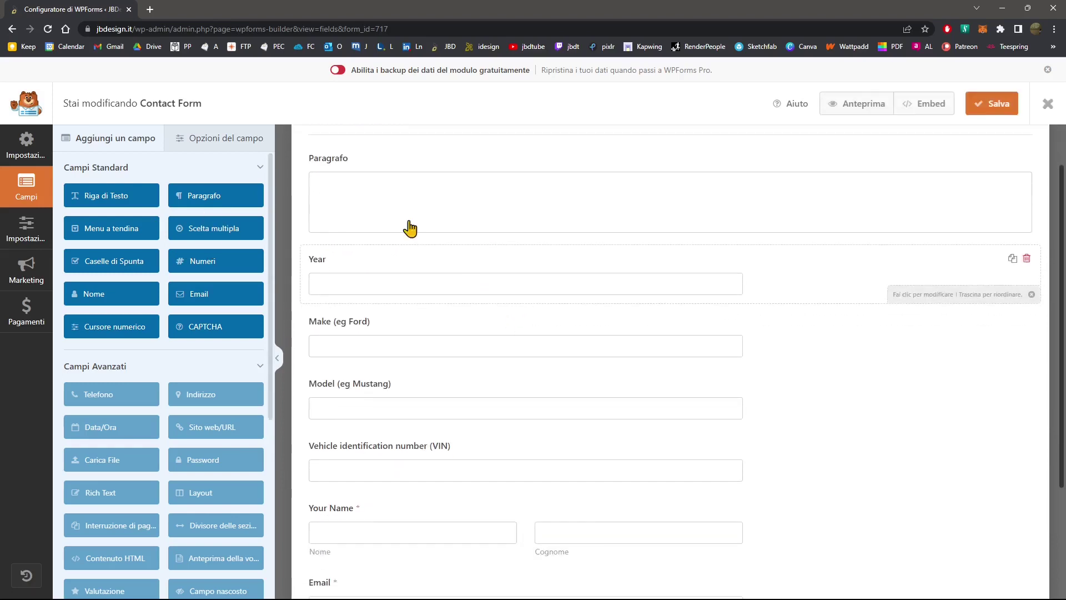
{"action": "scroll", "coordinate": [424, 264], "scroll_direction": "up", "scroll_amount": 1}
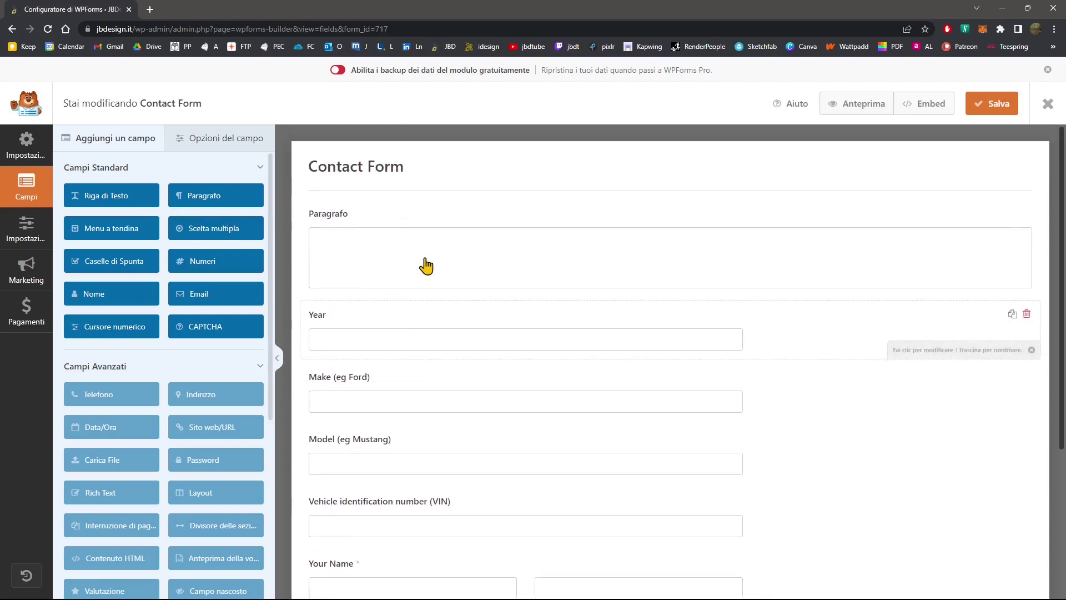
{"action": "left_click", "coordinate": [388, 221]}
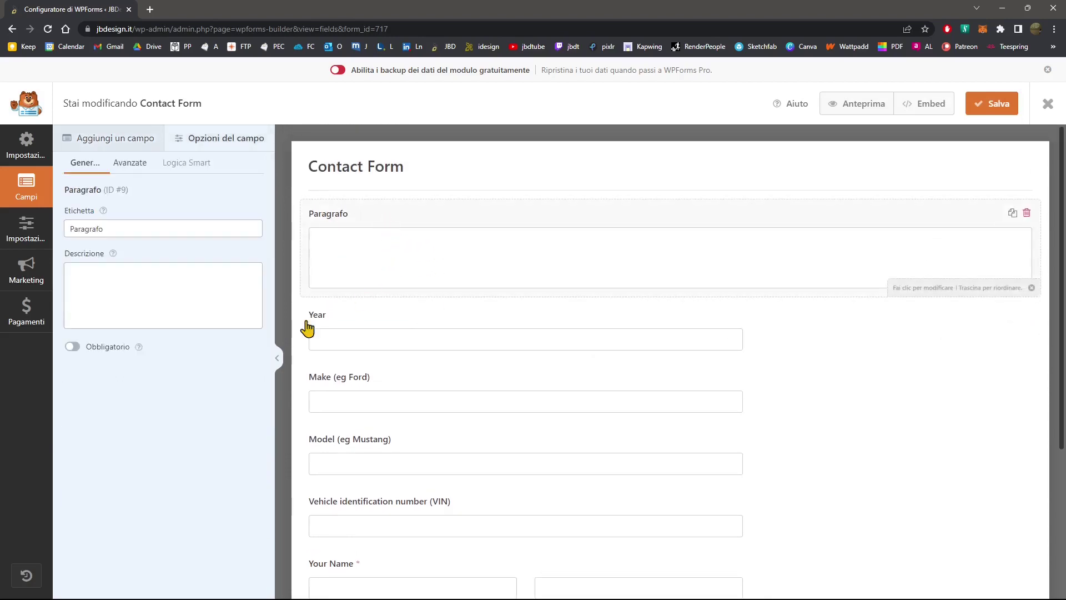
{"action": "left_click", "coordinate": [89, 353]}
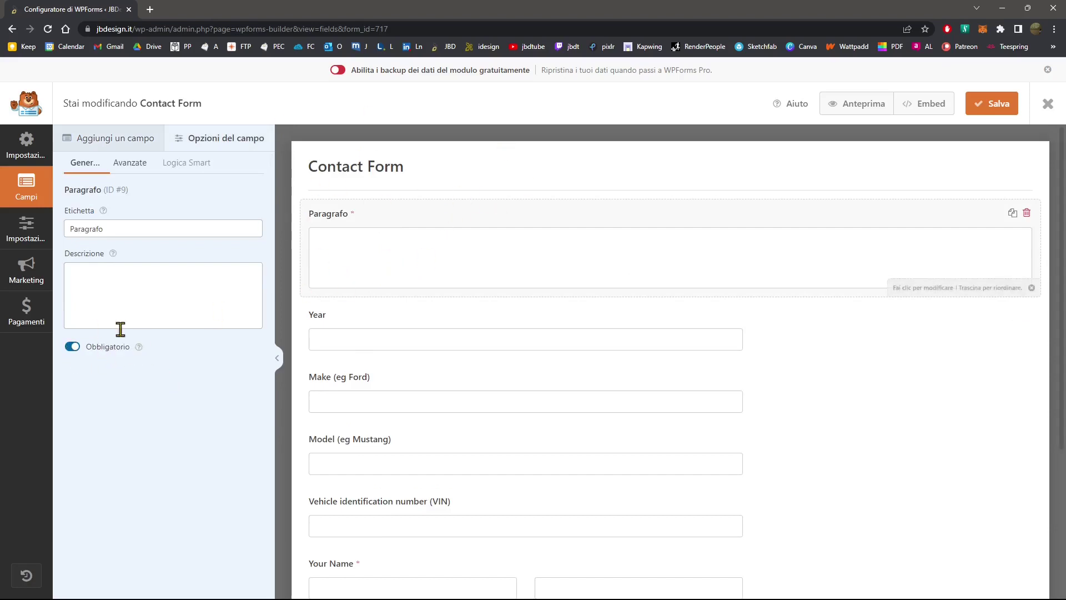
Add a Scelta multipla field and a Caselle di Spunta field below the paragraph.
{"action": "left_click", "coordinate": [114, 138]}
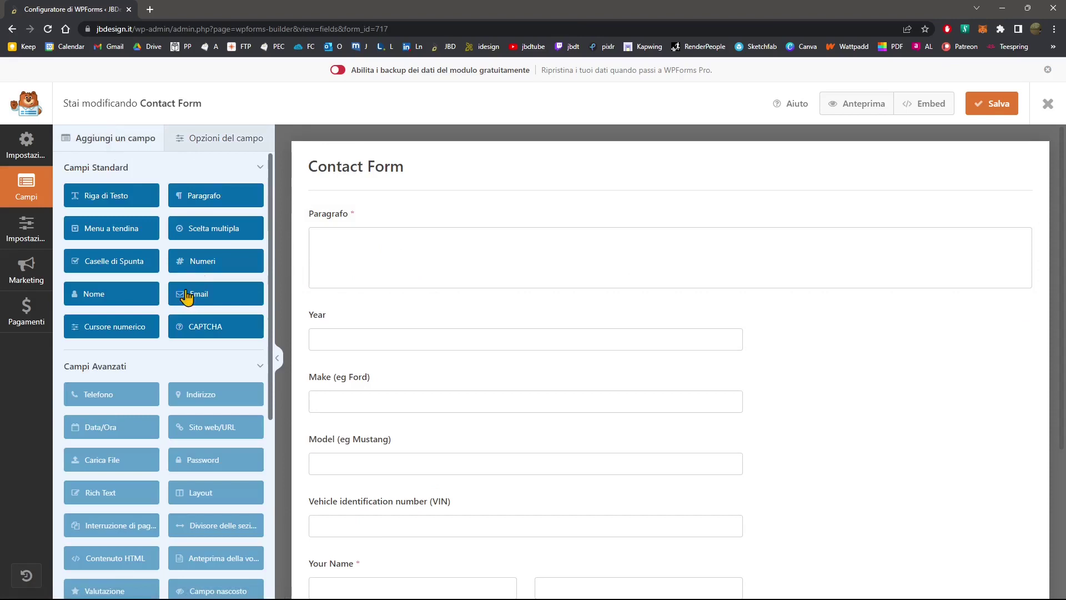
{"action": "left_click_drag", "start_coordinate": [214, 228], "coordinate": [382, 319]}
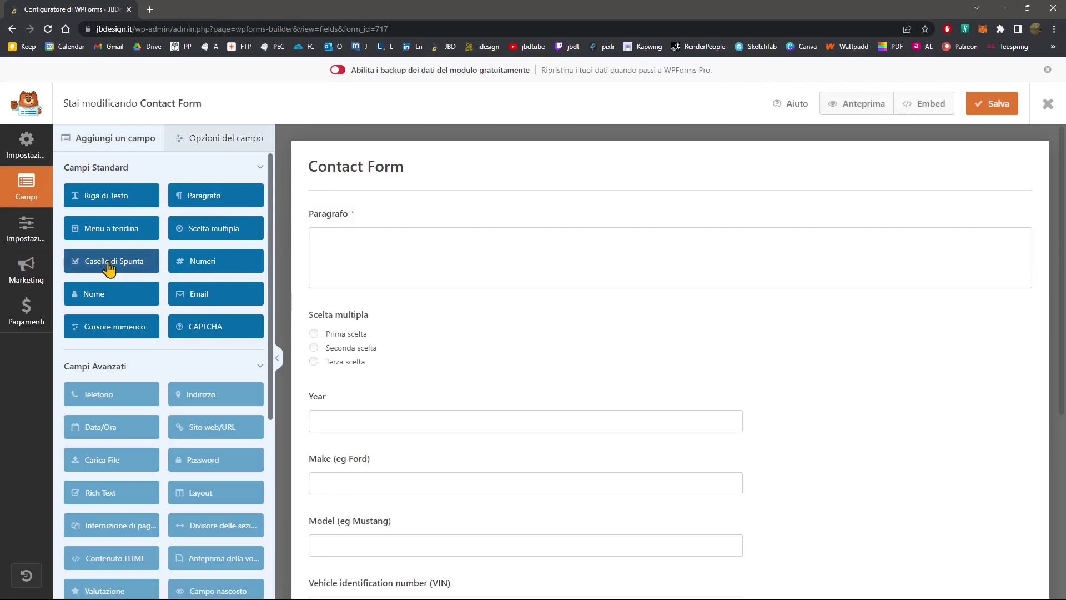
{"action": "left_click_drag", "start_coordinate": [106, 262], "coordinate": [367, 389]}
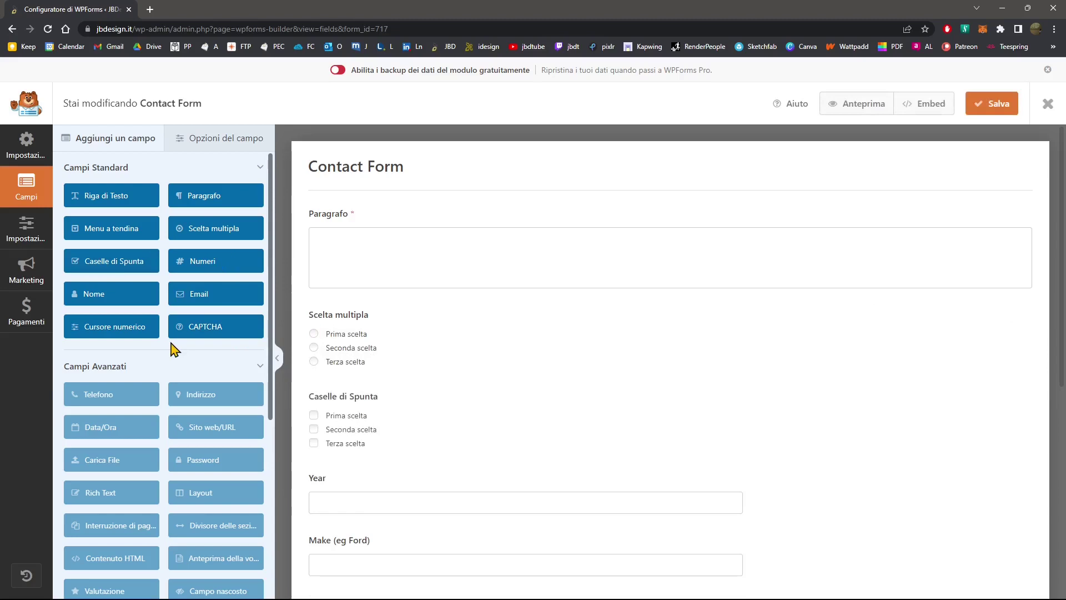
Collapse the advanced and payment field groups and save the Contact Form.
{"action": "scroll", "coordinate": [357, 472], "scroll_direction": "down", "scroll_amount": 7}
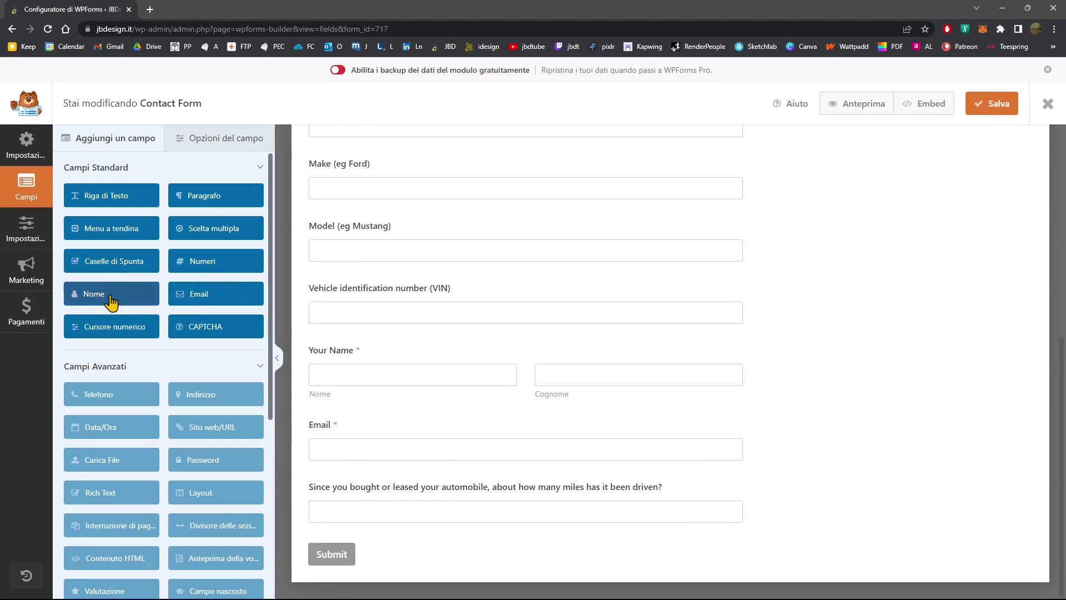
{"action": "scroll", "coordinate": [105, 333], "scroll_direction": "down", "scroll_amount": 1}
{"action": "scroll", "coordinate": [105, 312], "scroll_direction": "up", "scroll_amount": 1}
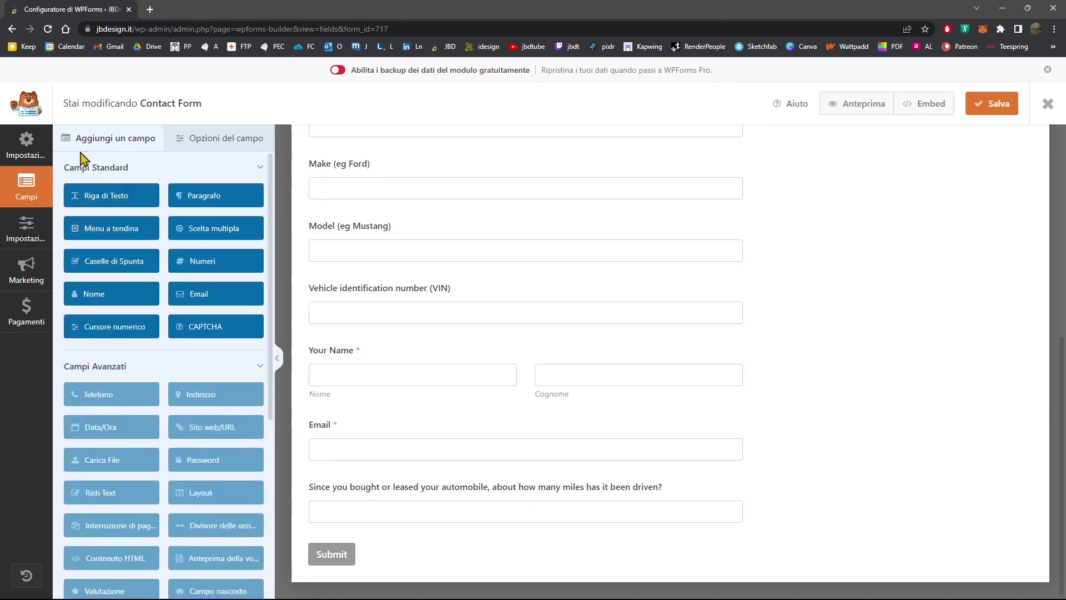
{"action": "scroll", "coordinate": [128, 320], "scroll_direction": "down", "scroll_amount": 2}
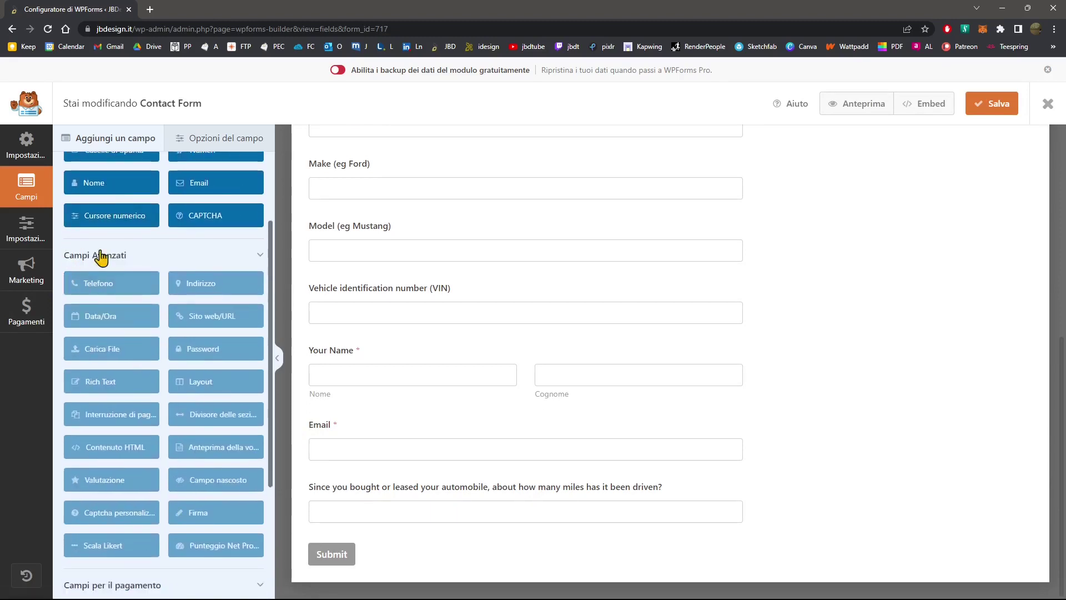
{"action": "scroll", "coordinate": [100, 256], "scroll_direction": "down", "scroll_amount": 3}
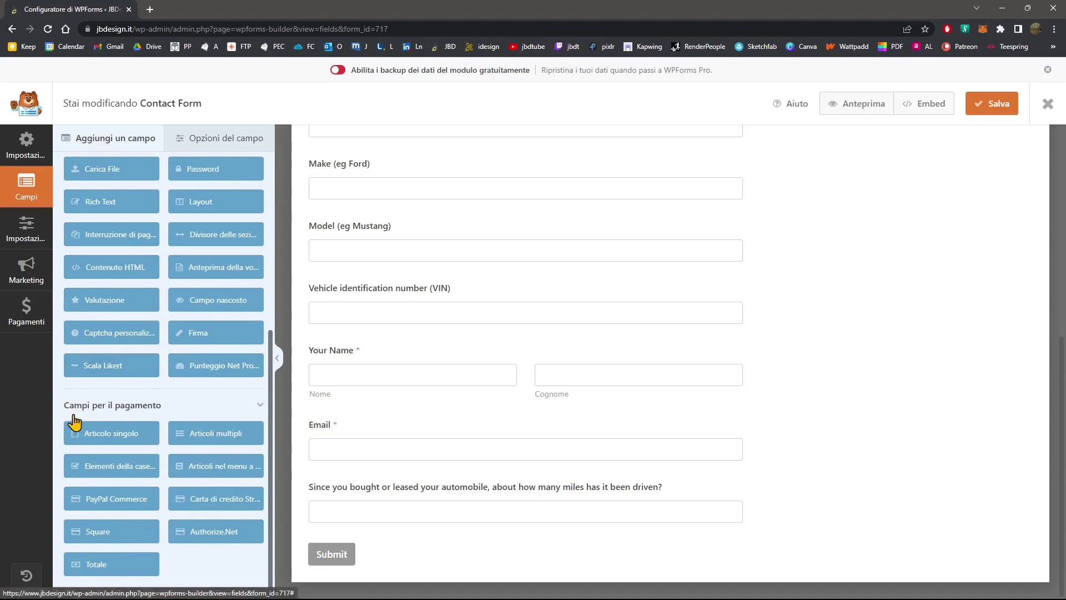
{"action": "scroll", "coordinate": [108, 328], "scroll_direction": "up", "scroll_amount": 3}
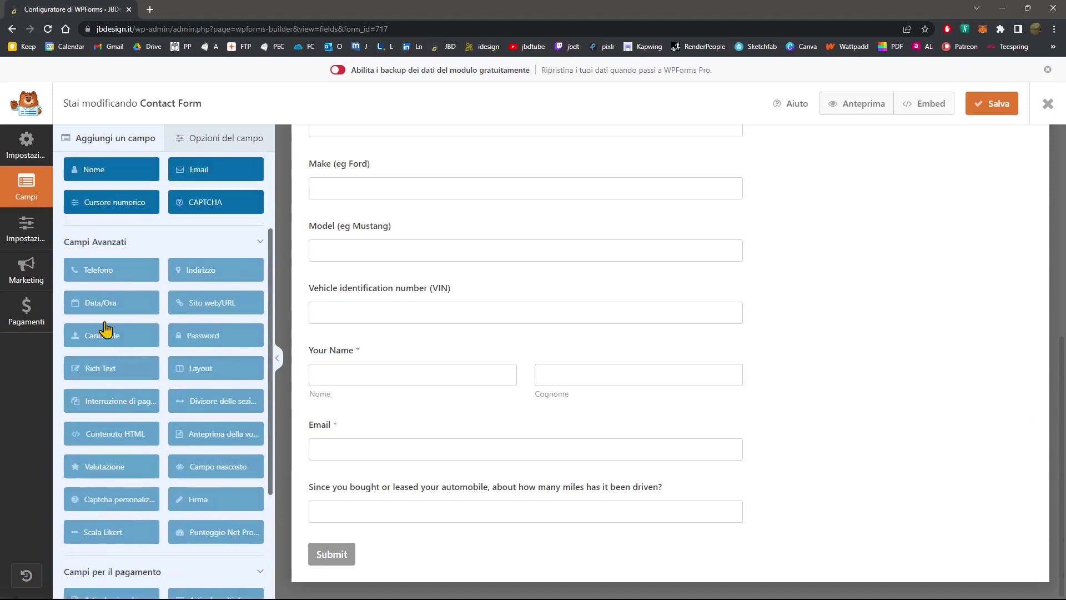
{"action": "left_click", "coordinate": [256, 245]}
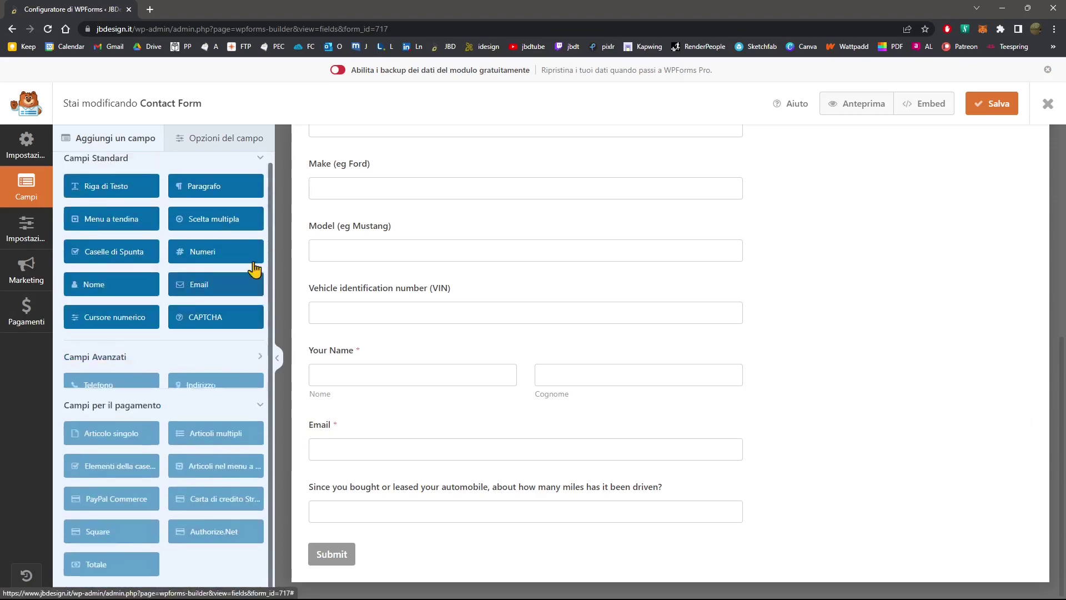
{"action": "left_click", "coordinate": [244, 406]}
{"action": "scroll", "coordinate": [572, 373], "scroll_direction": "up", "scroll_amount": 7}
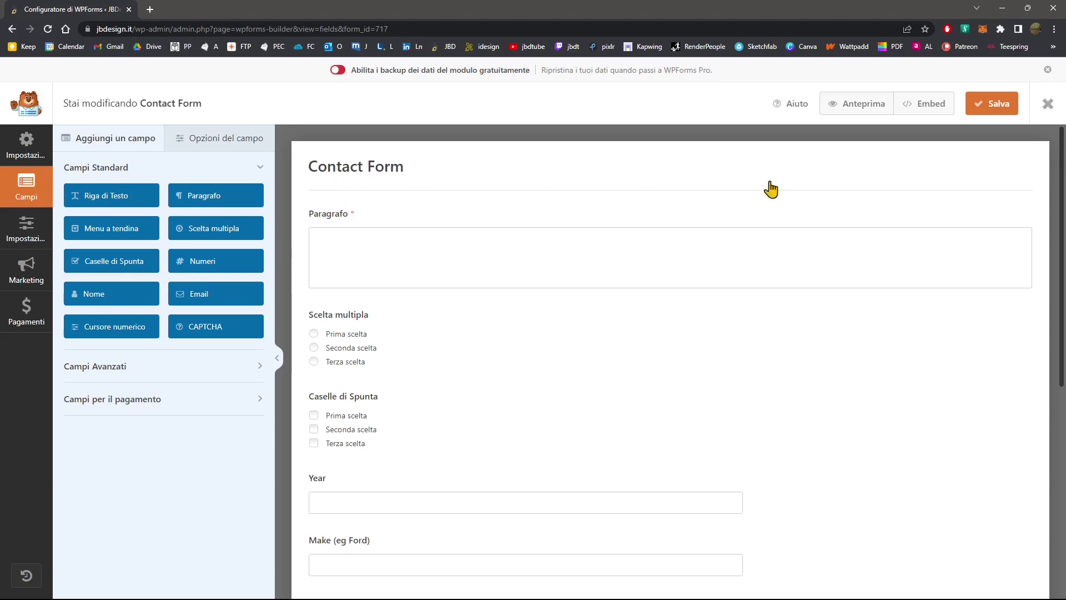
{"action": "left_click", "coordinate": [997, 111]}
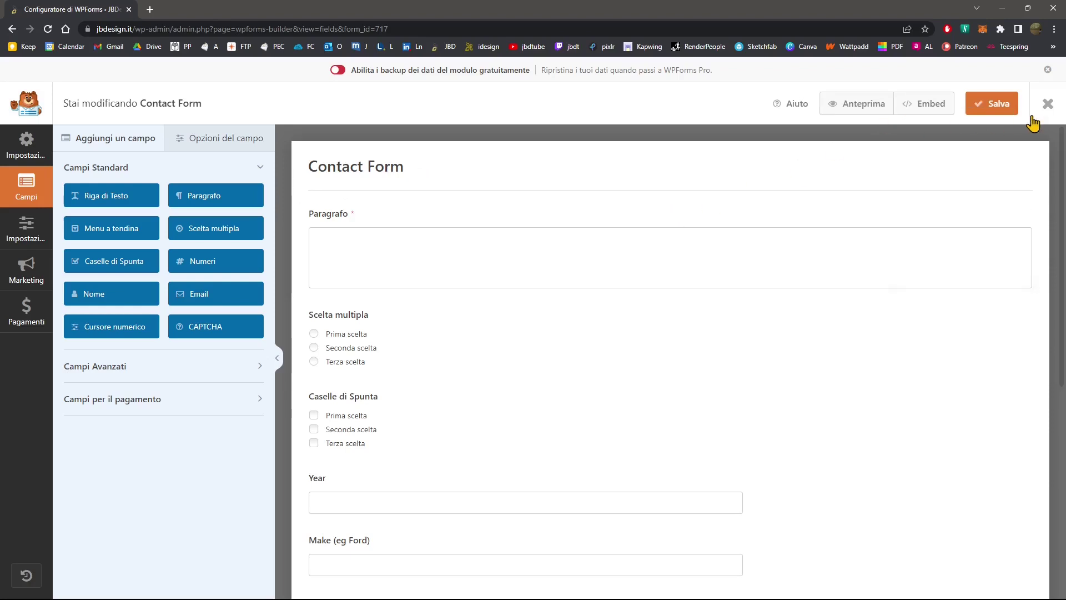
Exit the builder and reload the overview showing Contact Form (id 717) and Modulo Contatti (id 701).
{"action": "left_click", "coordinate": [1047, 106]}
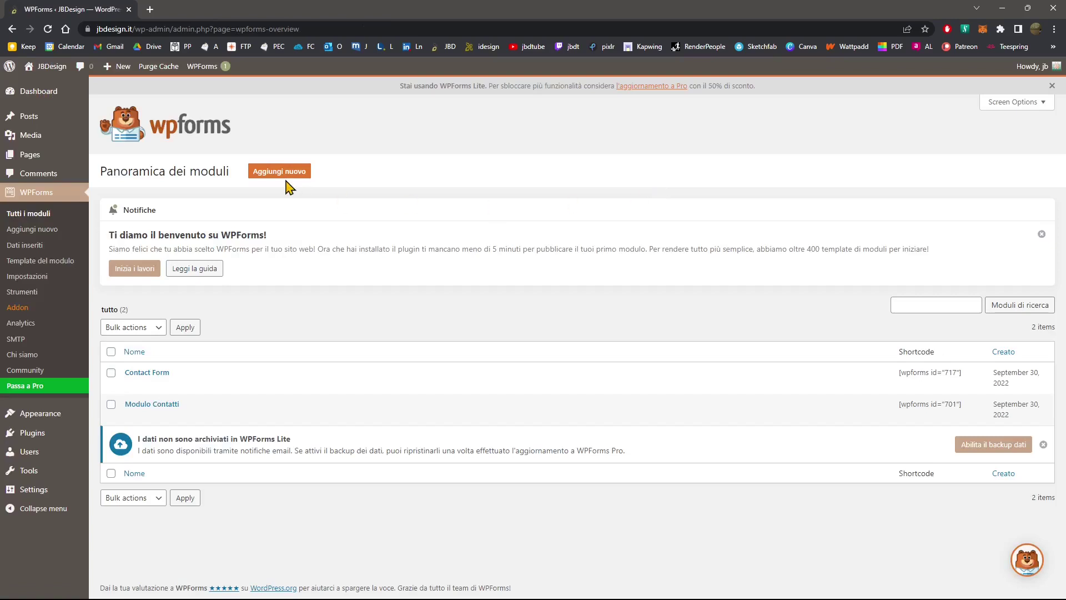
{"action": "mouse_move", "coordinate": [146, 385]}
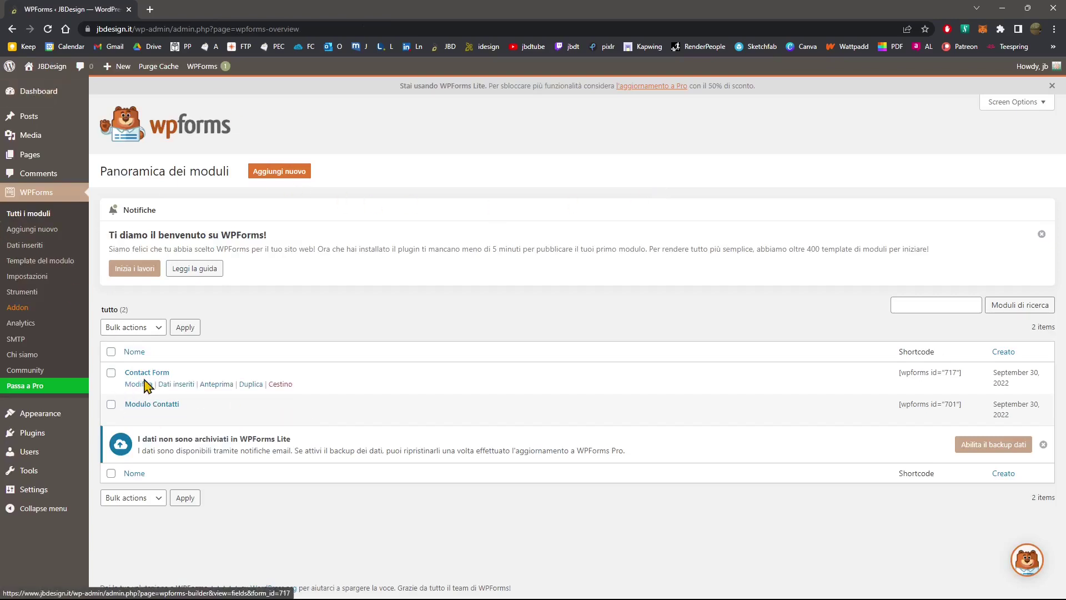
{"action": "left_click", "coordinate": [35, 195]}
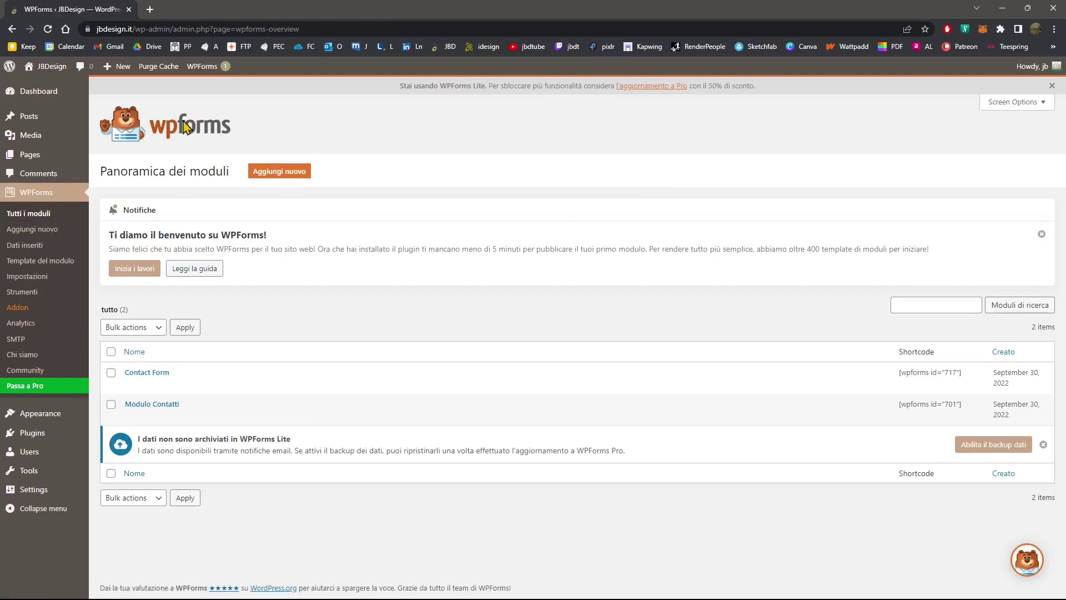
{"action": "mouse_move", "coordinate": [147, 392]}
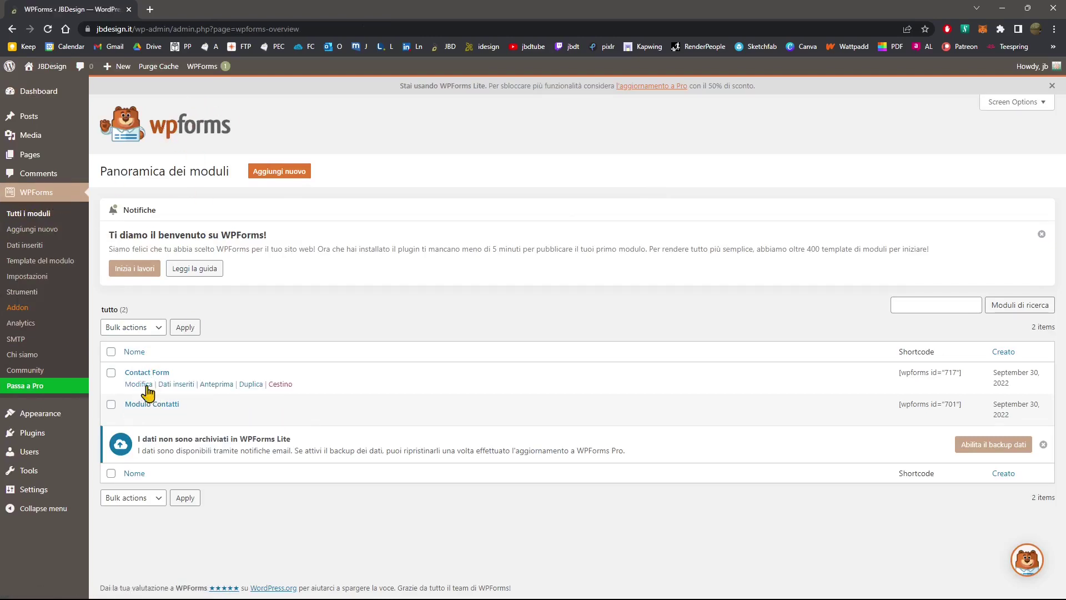
{"action": "mouse_move", "coordinate": [158, 411]}
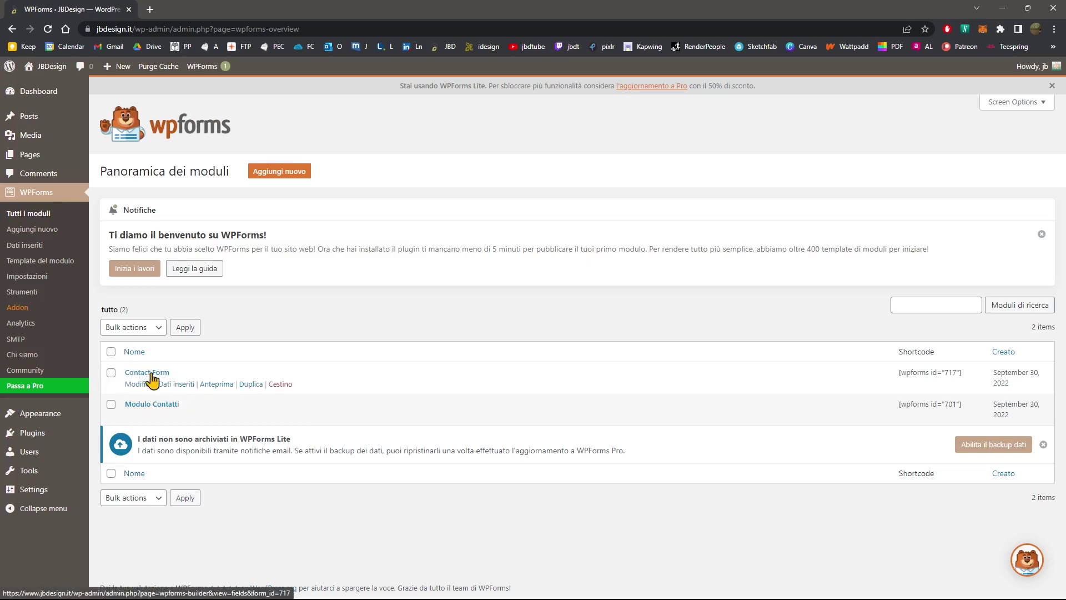
Start a new WordPress page titled 'Contact Us'.
{"action": "mouse_move", "coordinate": [78, 125]}
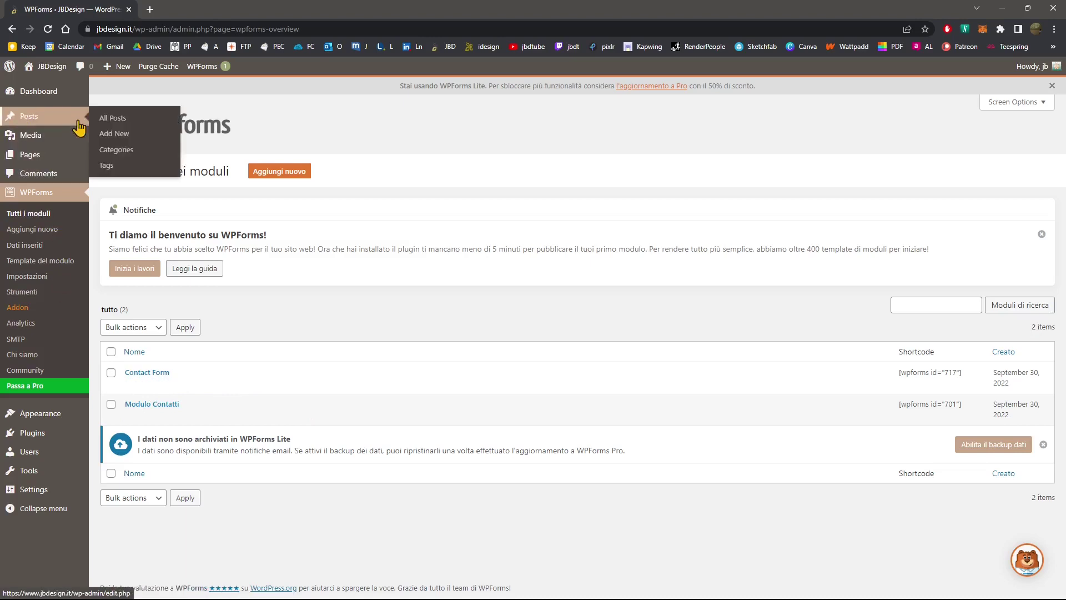
{"action": "mouse_move", "coordinate": [55, 158]}
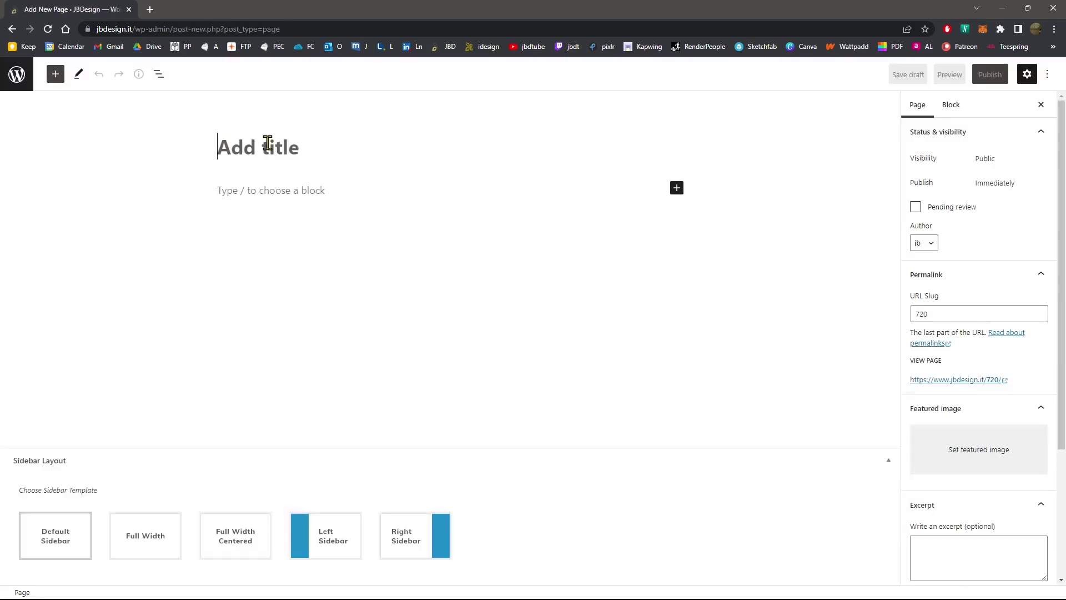
{"action": "type", "text": "Contact Us"}
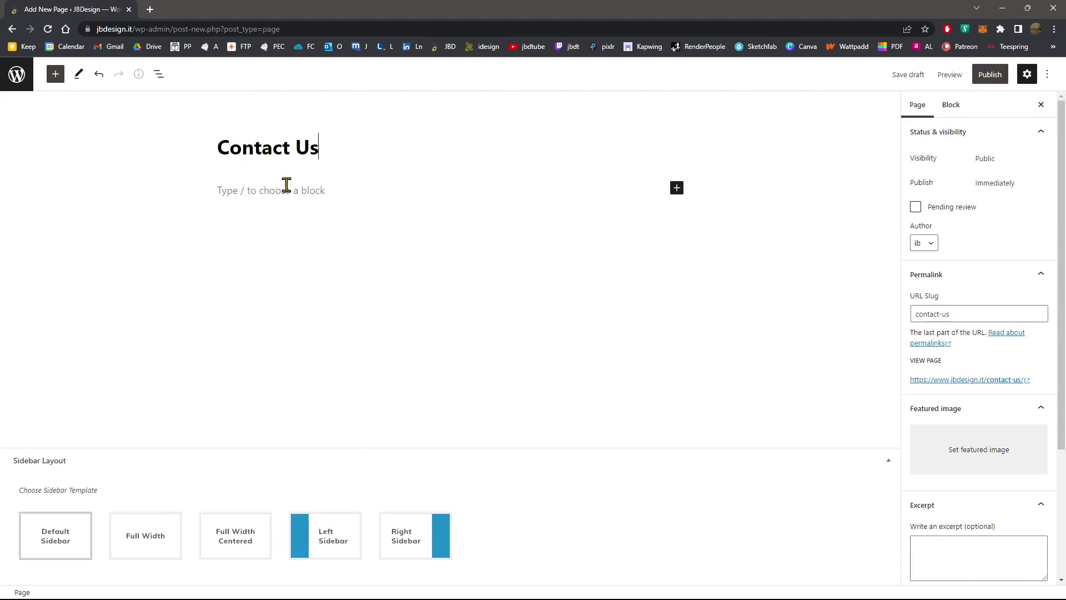
Insert a WPForms block below the title via the block inserter search 'wpf'.
{"action": "left_click", "coordinate": [286, 185]}
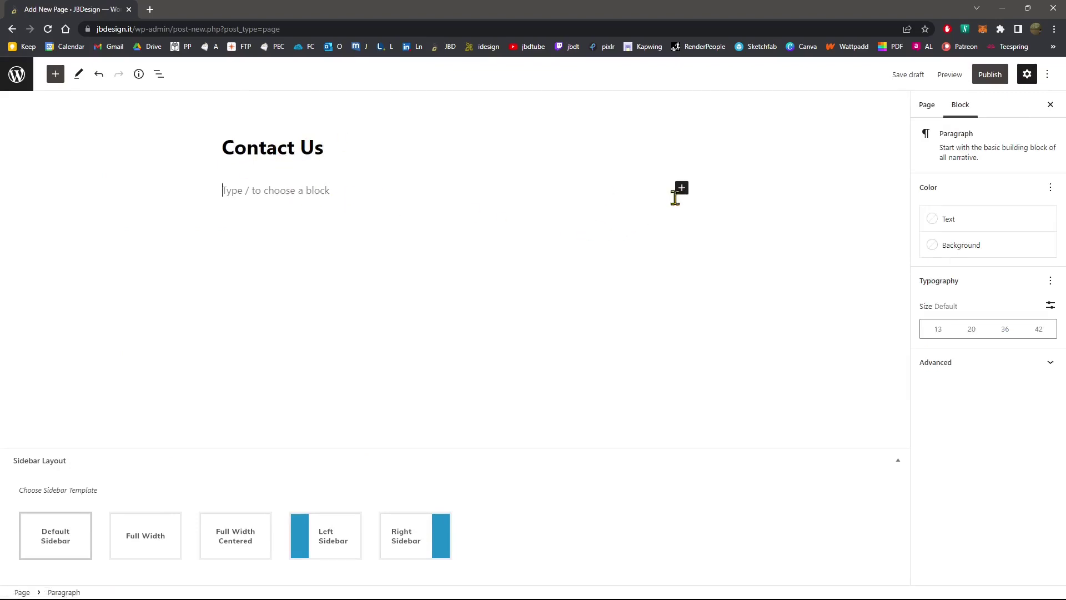
{"action": "left_click", "coordinate": [681, 189]}
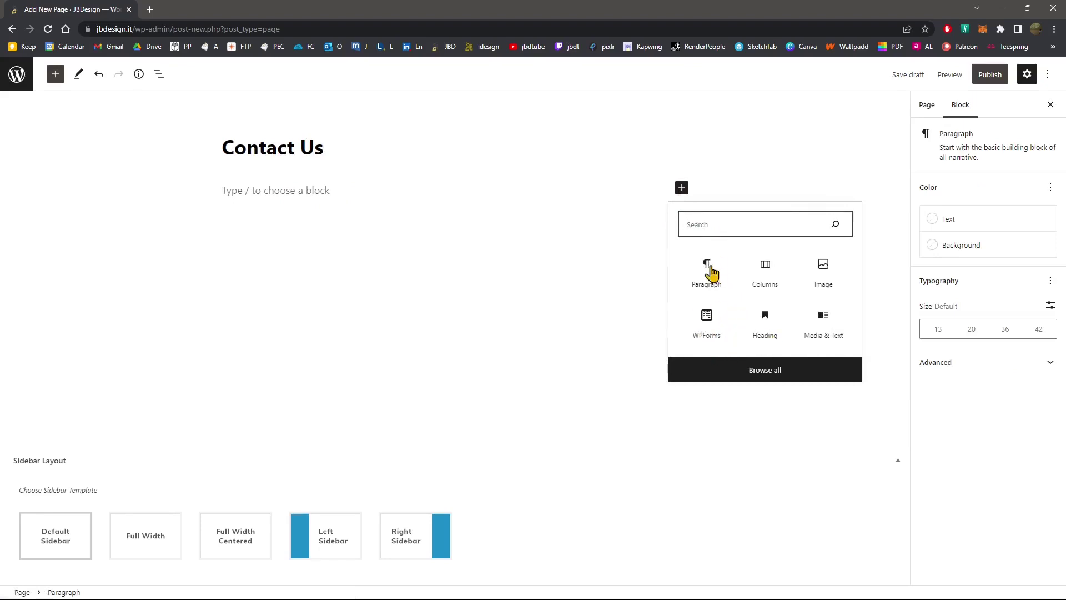
{"action": "type", "text": "wpforms"}
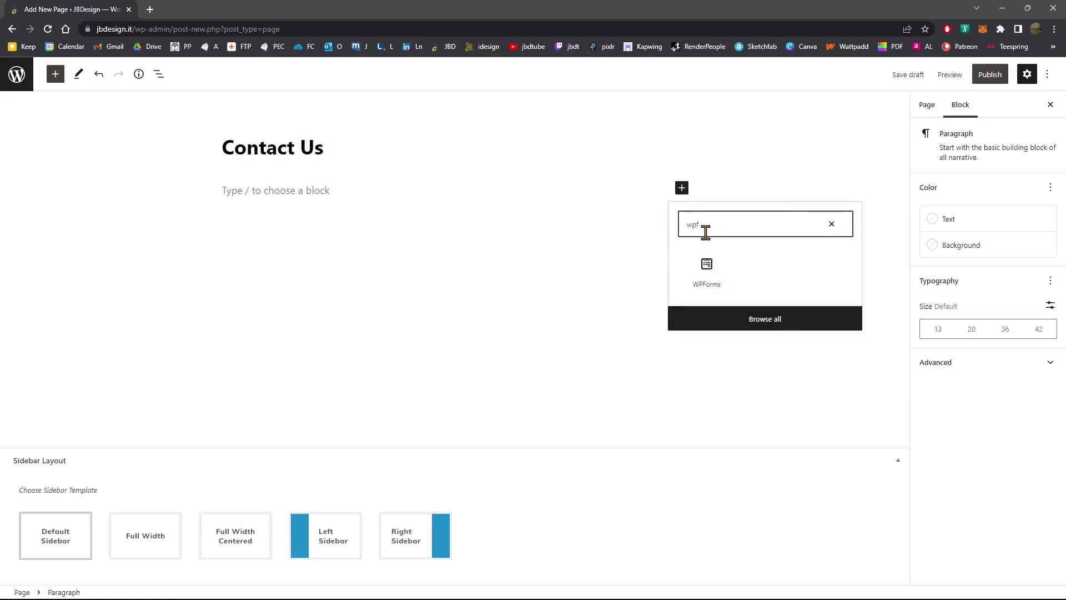
{"action": "left_click", "coordinate": [707, 276]}
Select Contact Form in the WPForms block and review its rendered fields.
{"action": "left_click", "coordinate": [402, 282]}
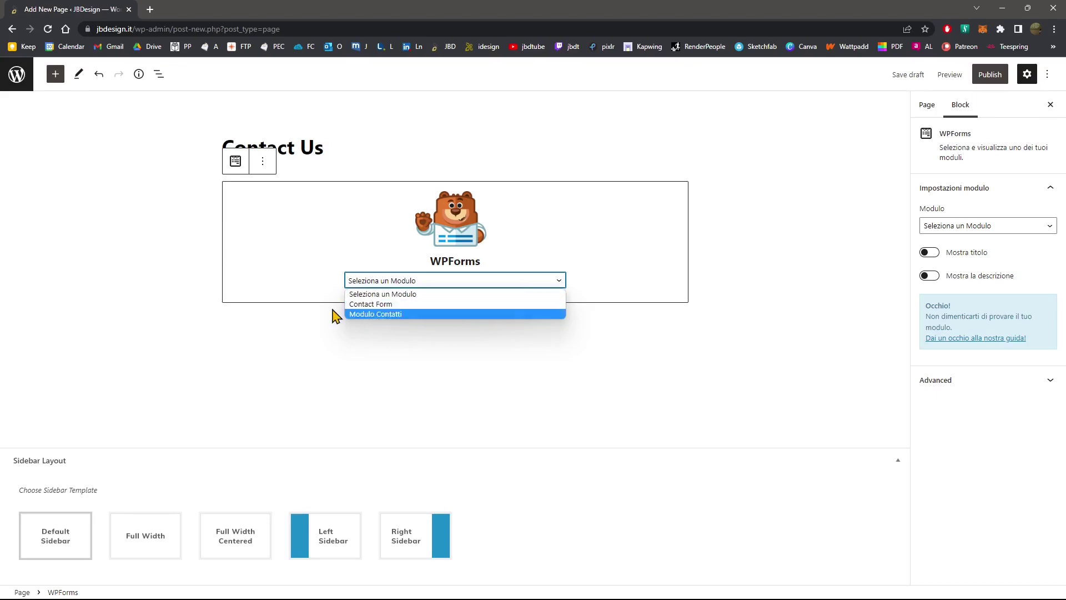
{"action": "left_click", "coordinate": [377, 305]}
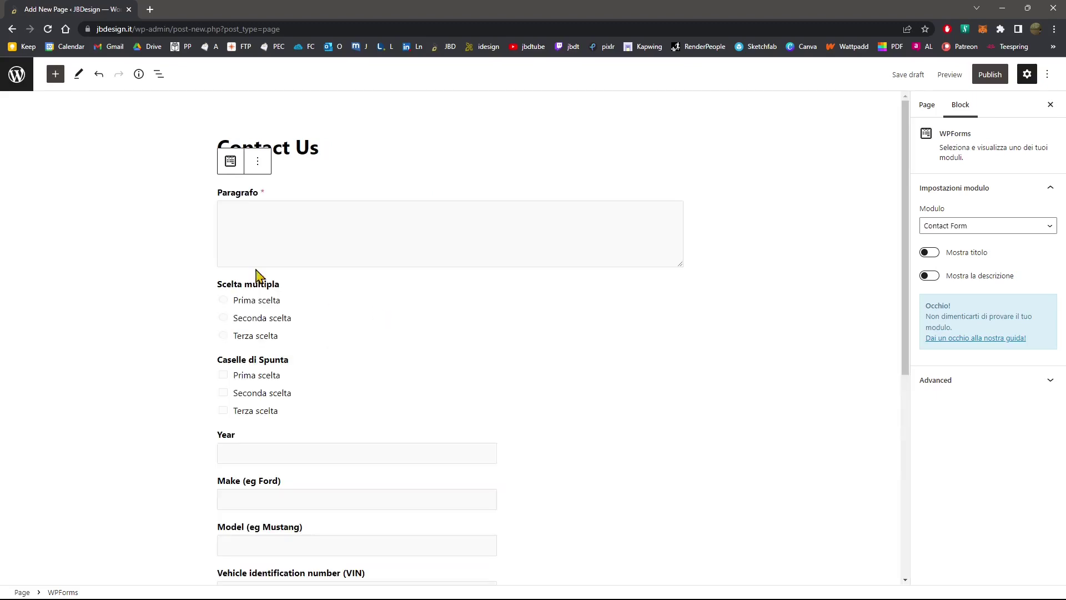
{"action": "scroll", "coordinate": [359, 253], "scroll_direction": "down", "scroll_amount": 6}
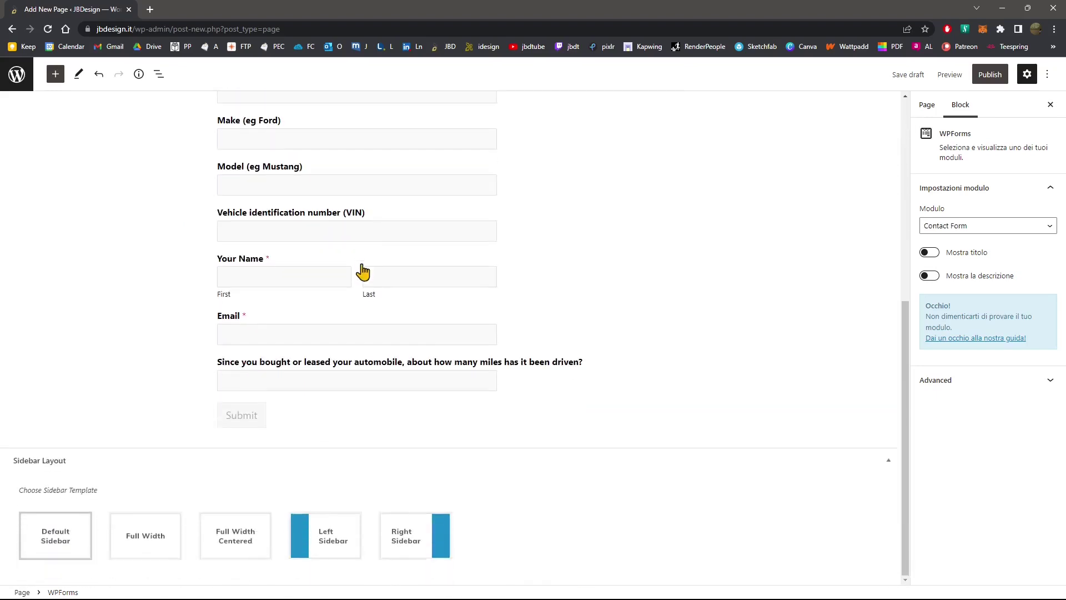
{"action": "scroll", "coordinate": [284, 325], "scroll_direction": "up", "scroll_amount": 6}
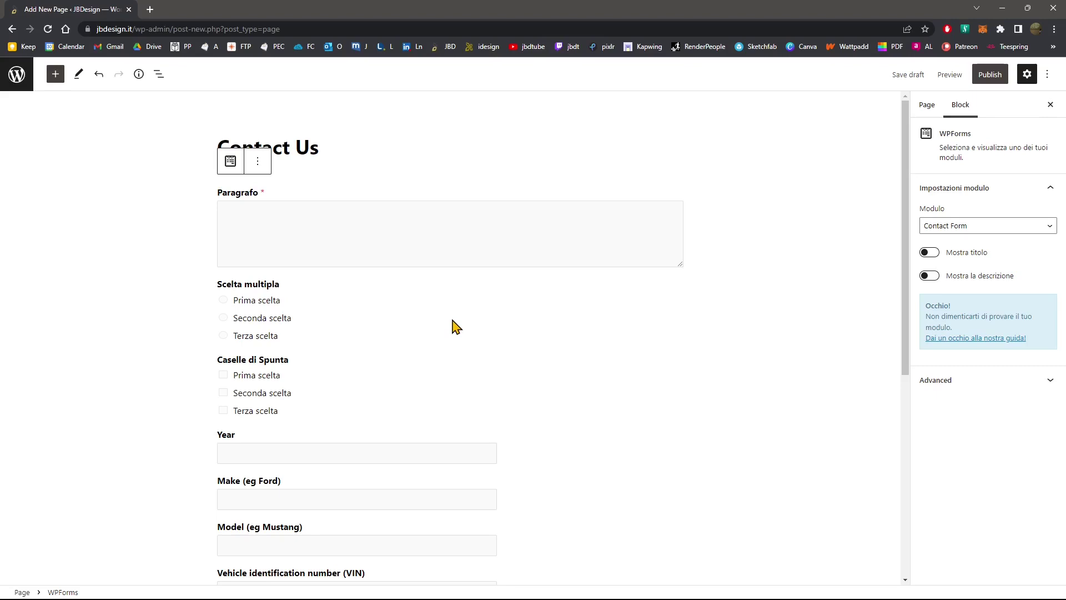
Leave the Contact Us editor without saving and open WPForms' Tutti i moduli list.
{"action": "left_click", "coordinate": [17, 74]}
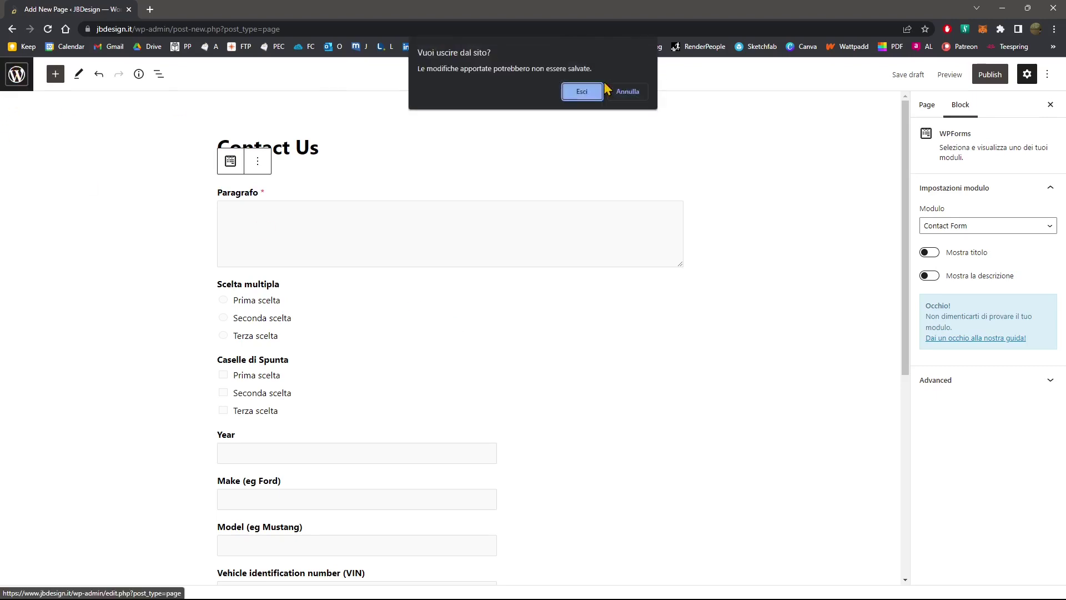
{"action": "left_click", "coordinate": [580, 95]}
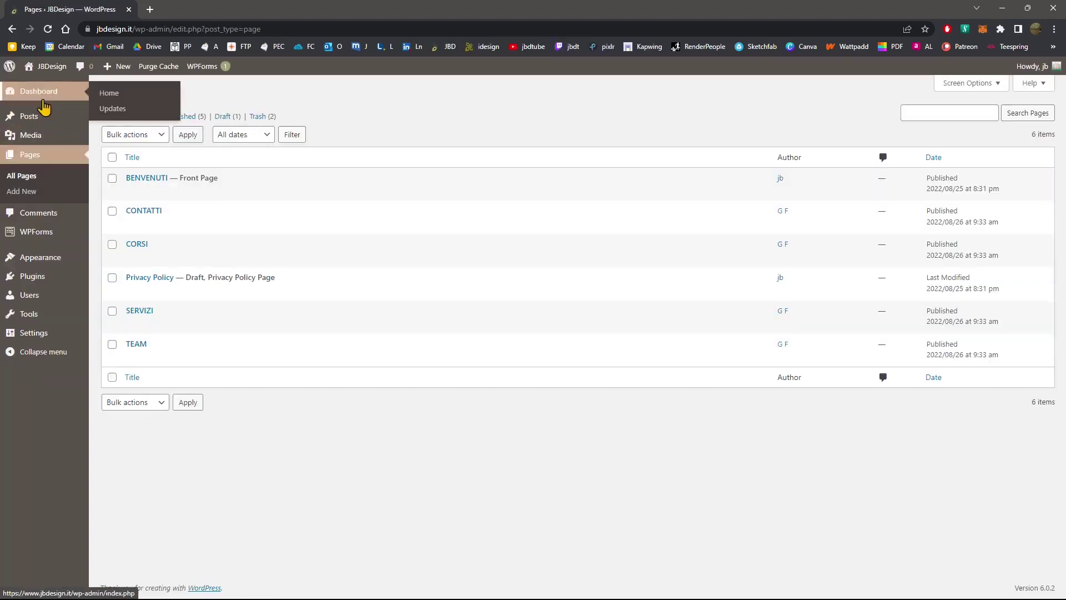
{"action": "left_click", "coordinate": [38, 237]}
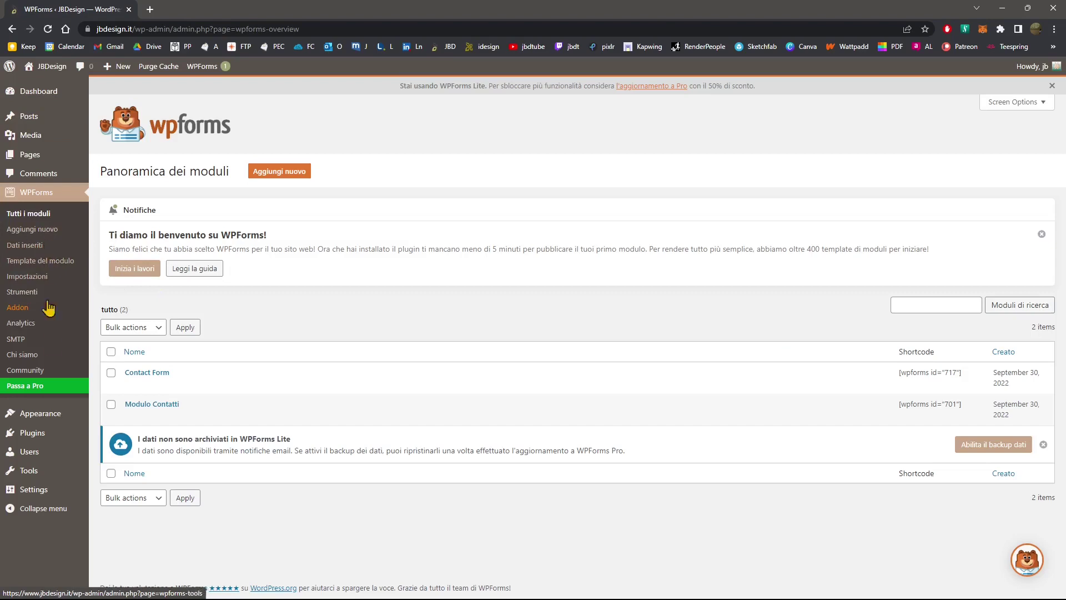